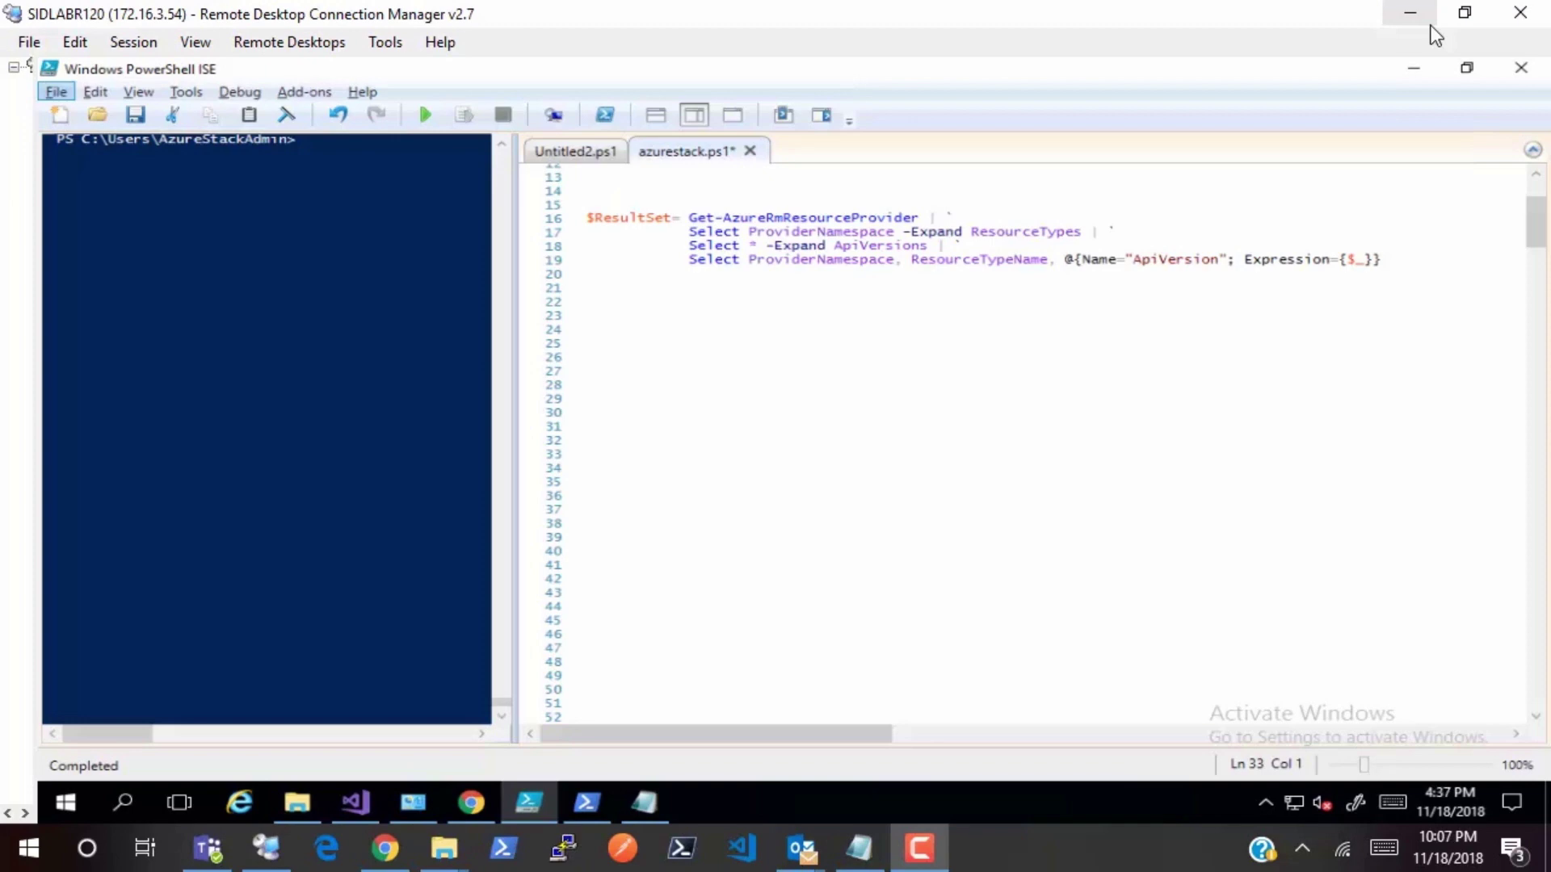
- Select the four-line $ResultSet provider query on lines 16–19 and run only that selection
{"action": "key", "text": "F9"}
{"action": "key", "text": "F9"}
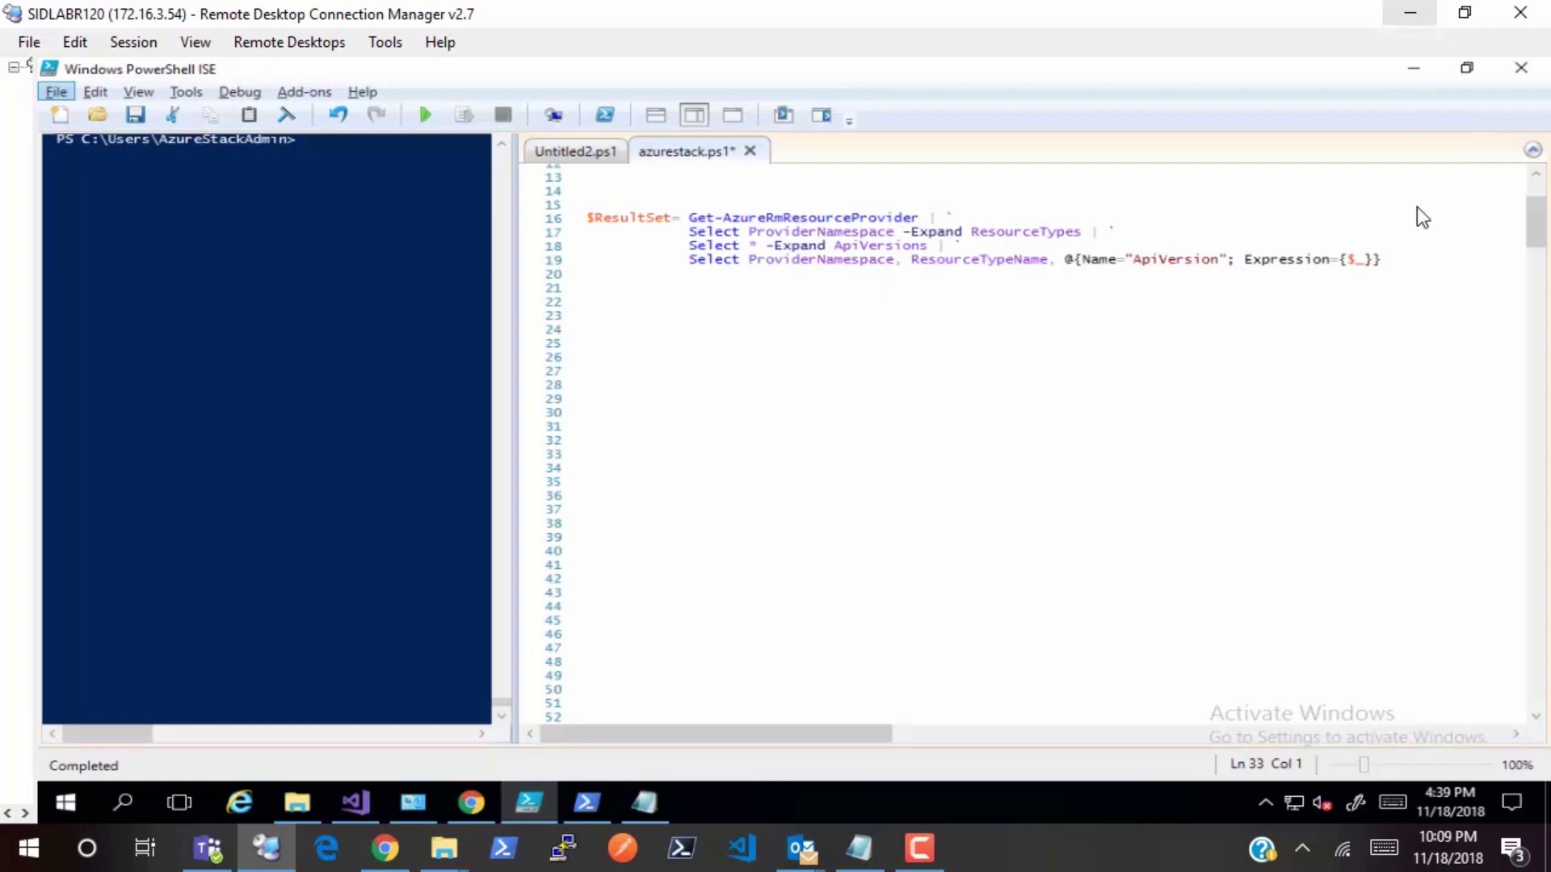
{"action": "left_click_drag", "start_coordinate": [1390, 262], "coordinate": [1197, 259]}
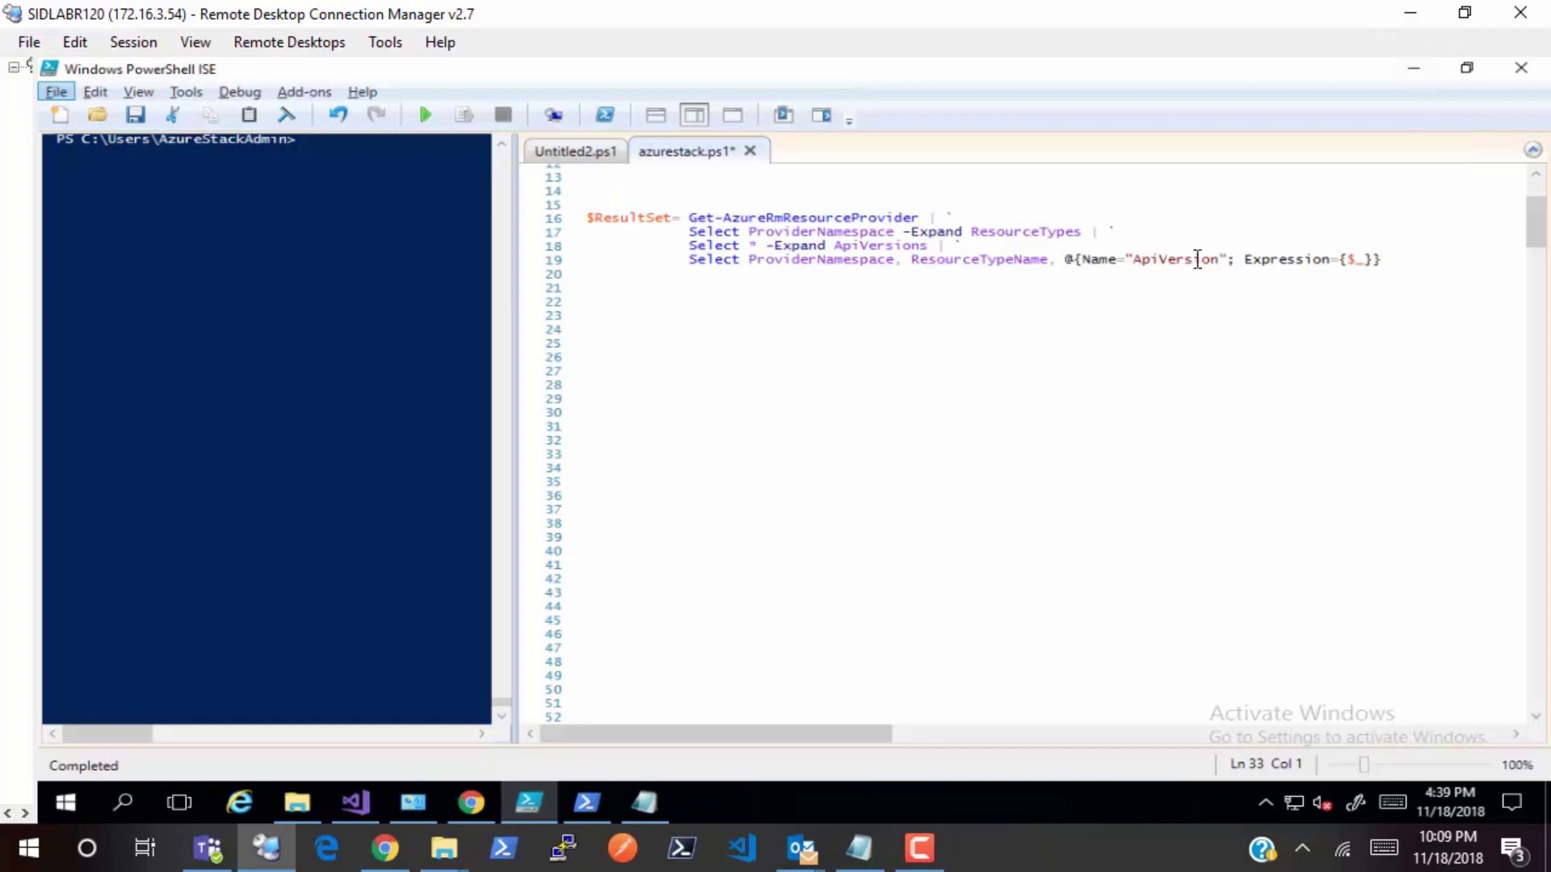
{"action": "left_click", "coordinate": [587, 218], "text": "shift"}
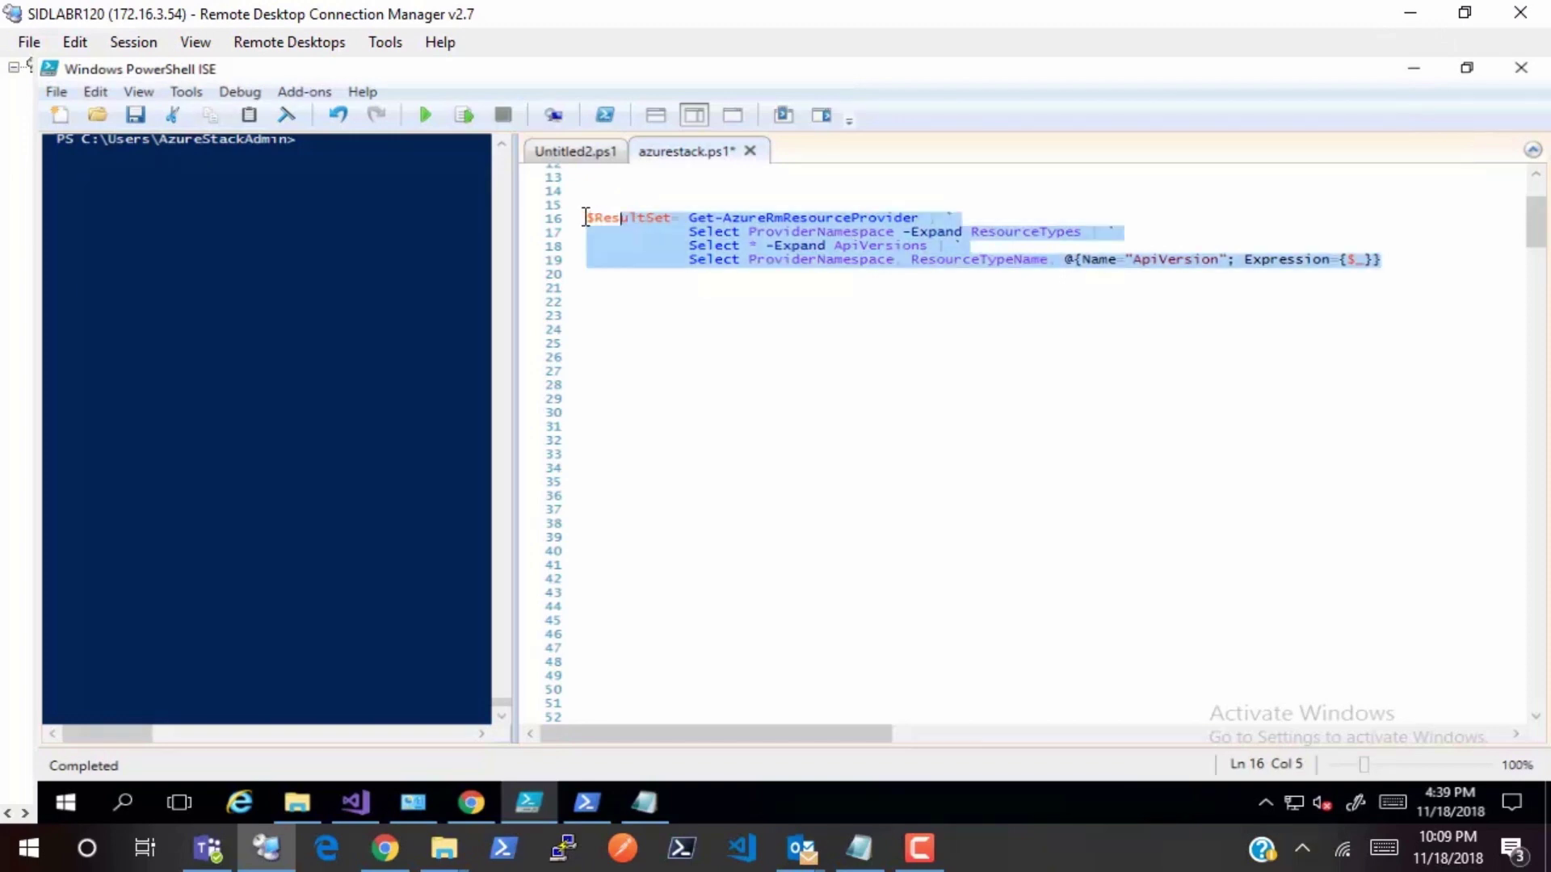
{"action": "left_click", "coordinate": [470, 123]}
{"action": "left_click", "coordinate": [469, 124]}
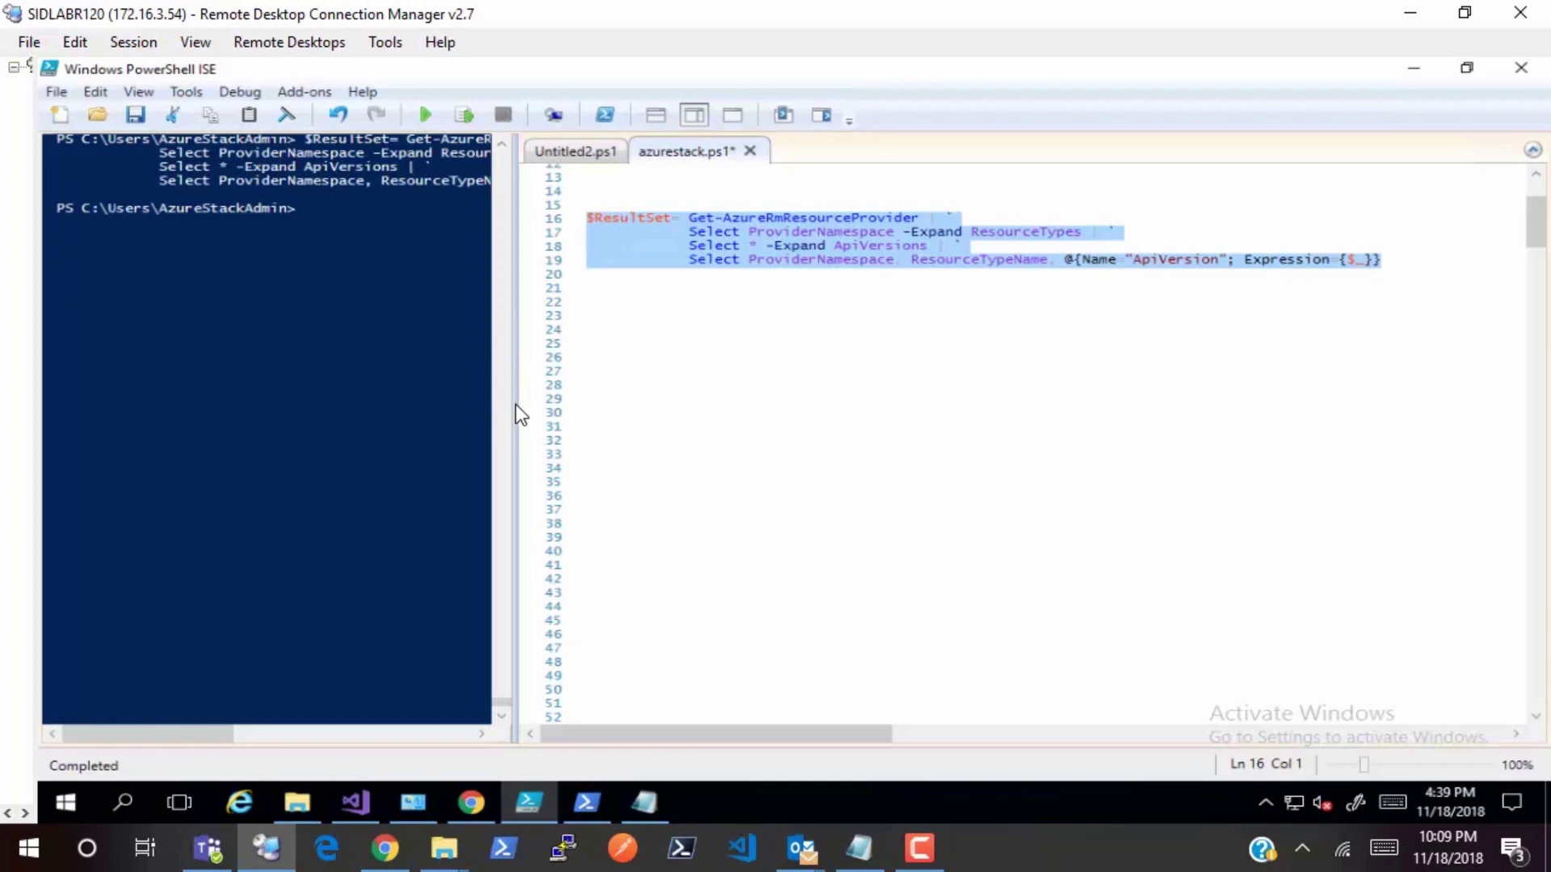
- Dismiss the selection's editing-actions menu, then drag the splitter right to widen the console pane
{"action": "key", "text": "shift+F10"}
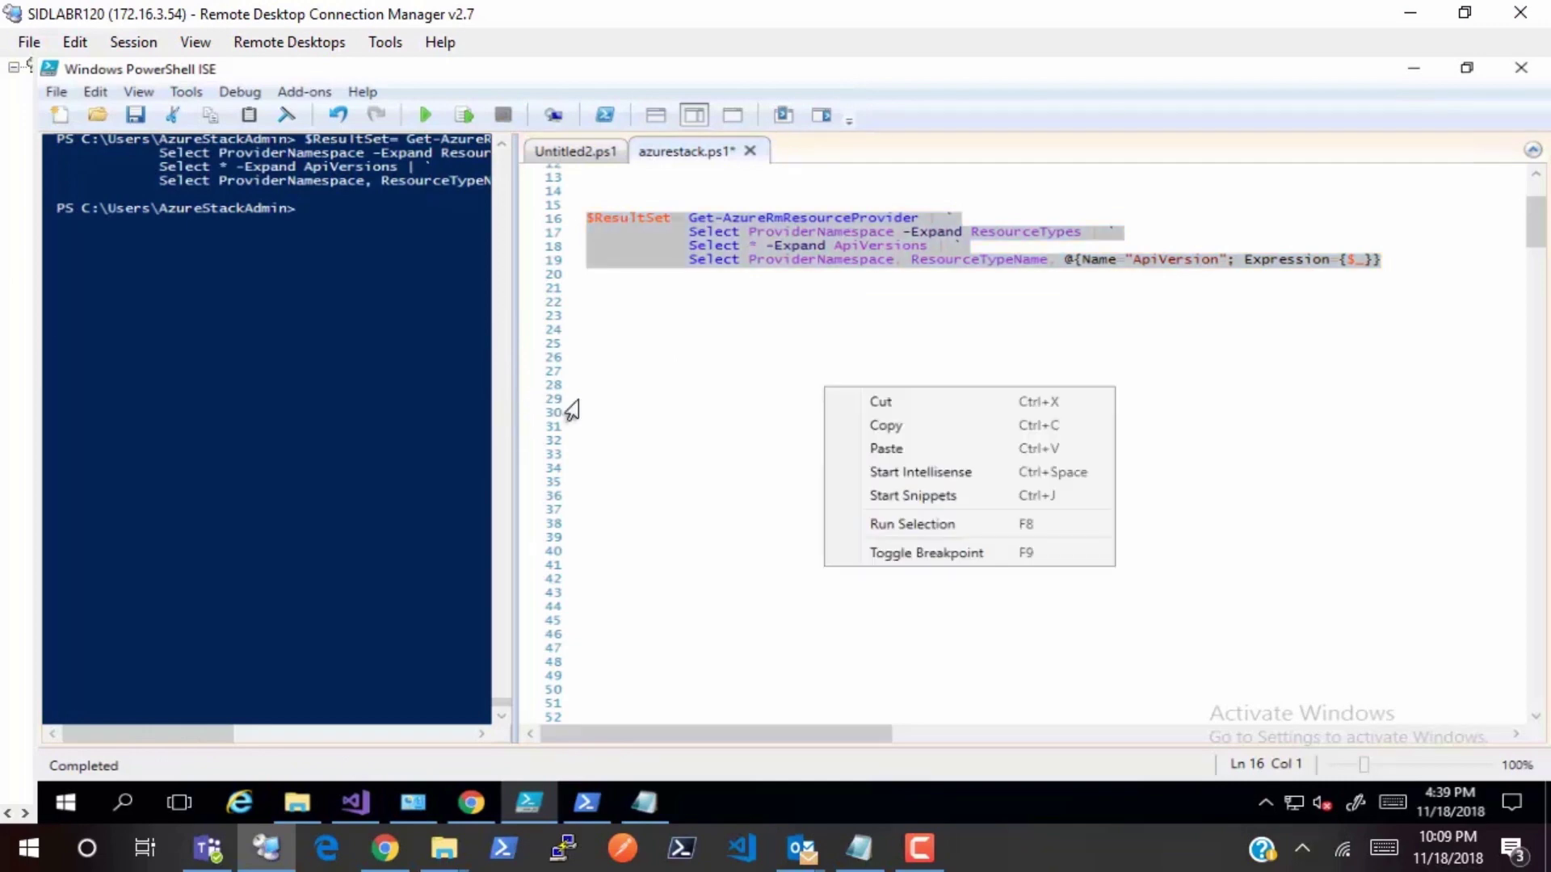
{"action": "key", "text": "Escape"}
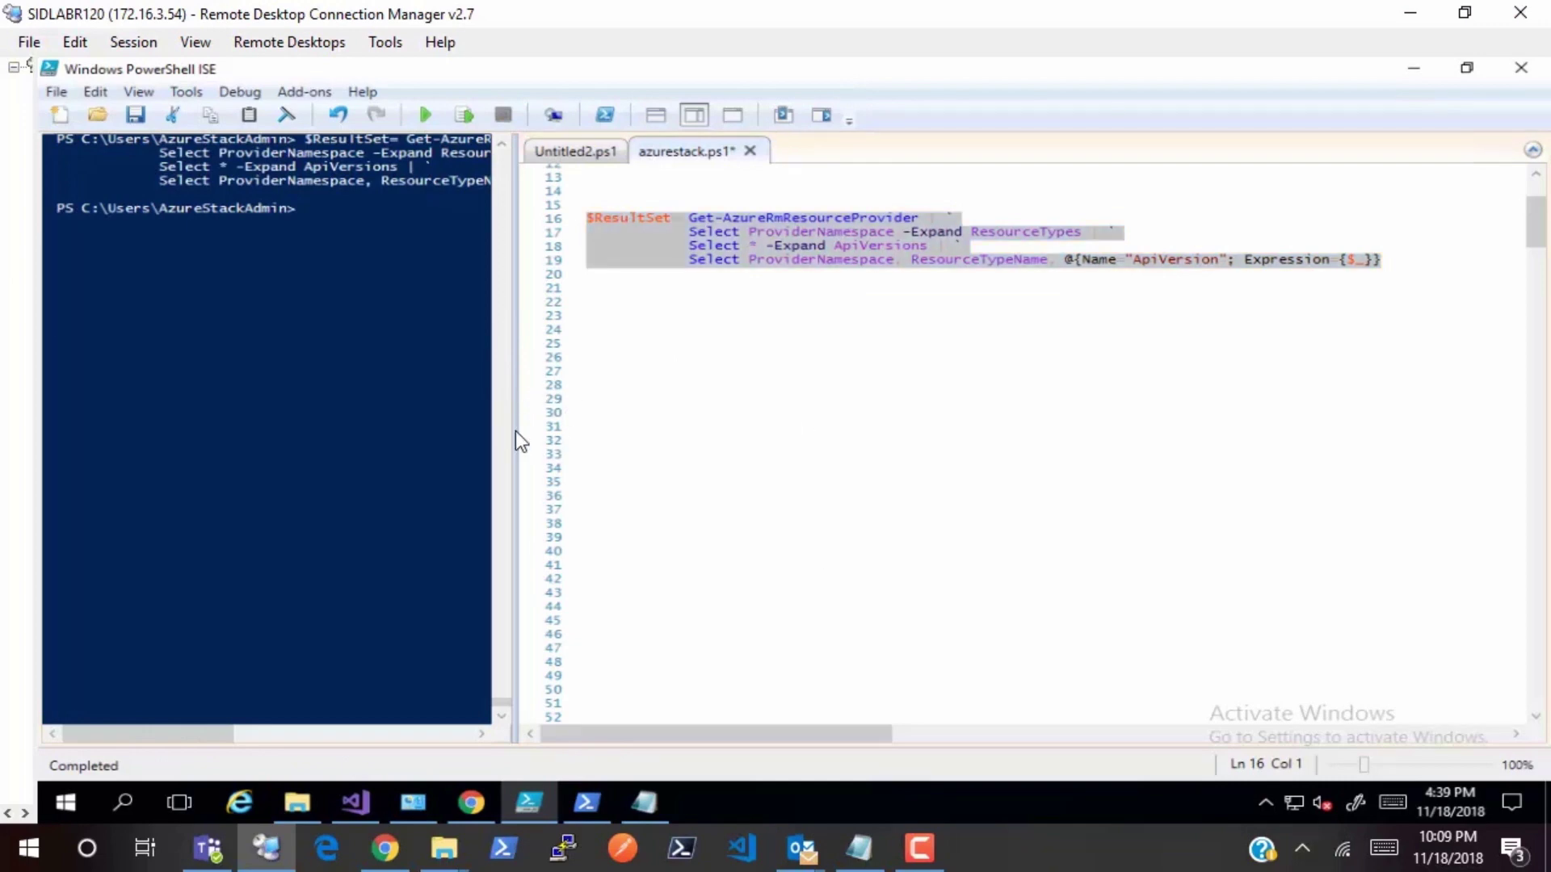
{"action": "key", "text": "shift+F10"}
{"action": "key", "text": "Escape"}
{"action": "key", "text": "shift+F10"}
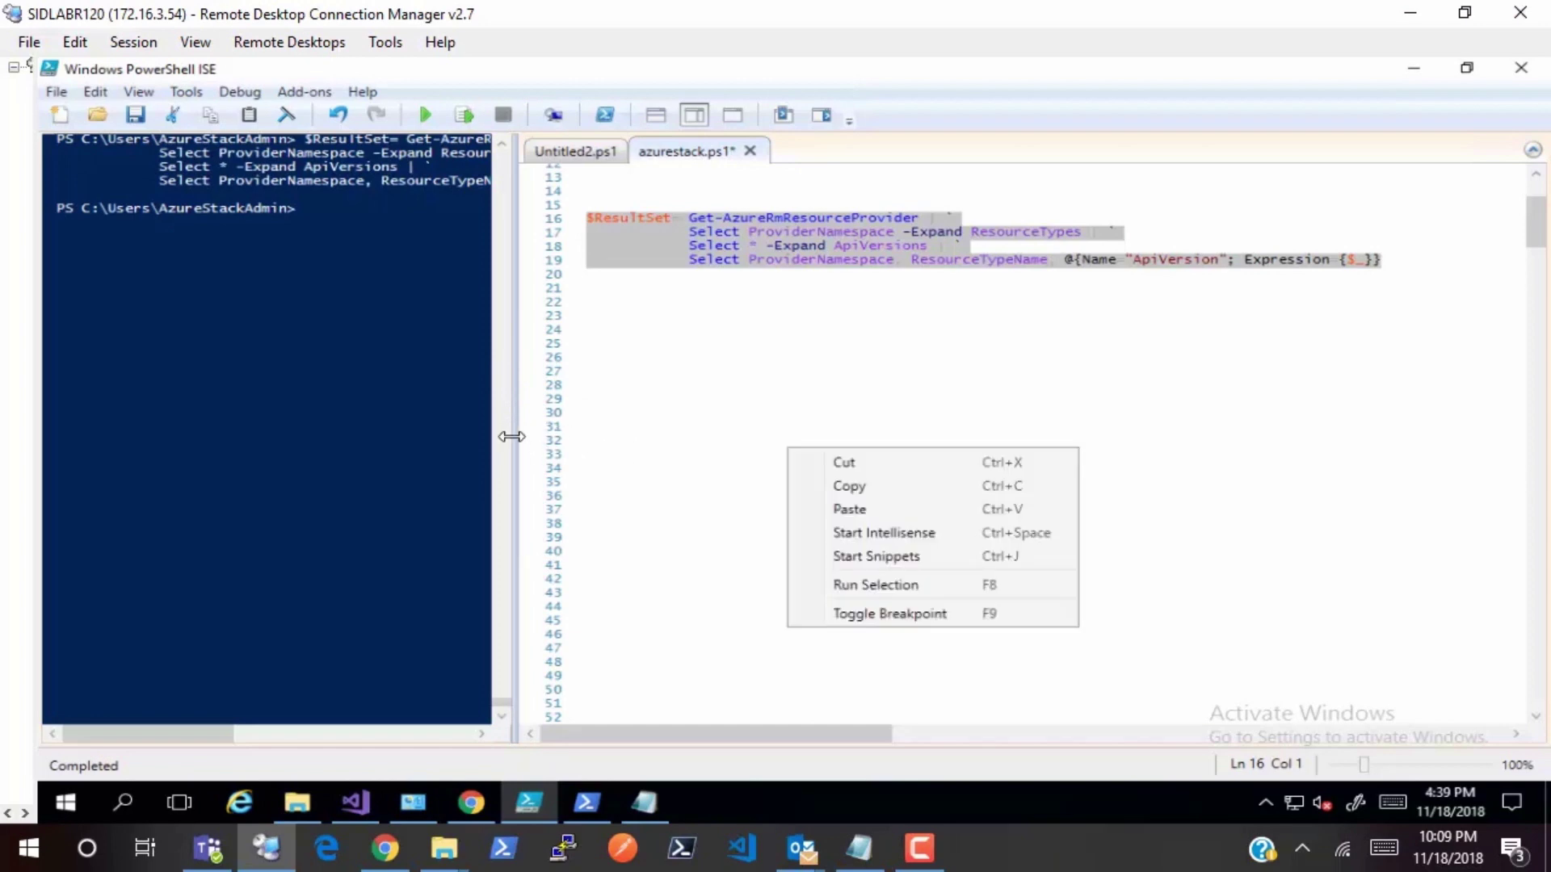
{"action": "key", "text": "Escape"}
{"action": "left_click_drag", "start_coordinate": [515, 440], "coordinate": [806, 455]}
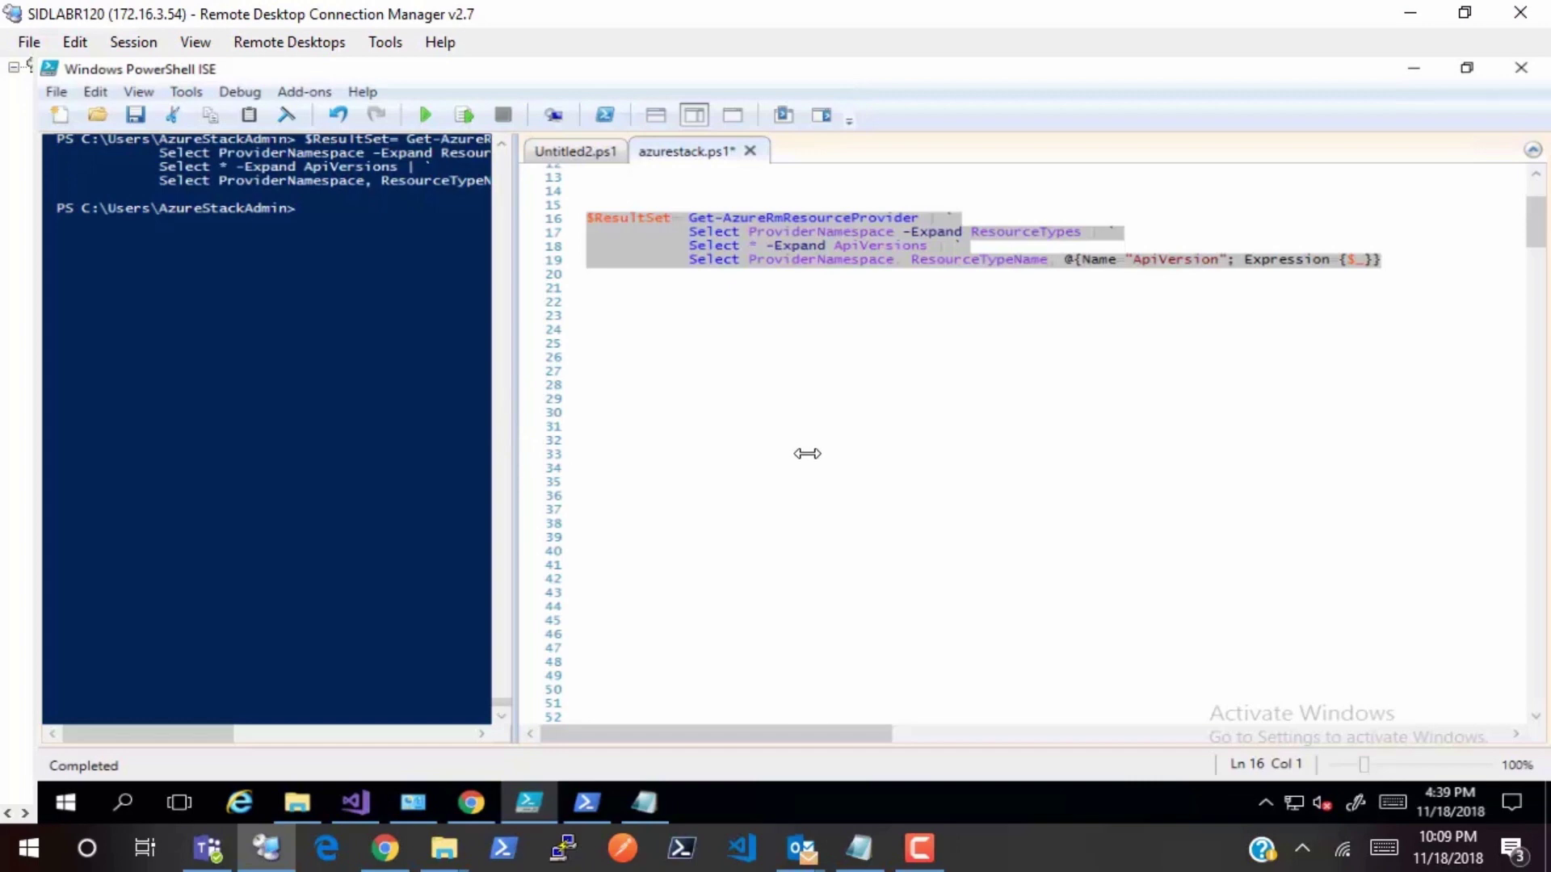
{"action": "left_click_drag", "start_coordinate": [806, 454], "coordinate": [803, 450]}
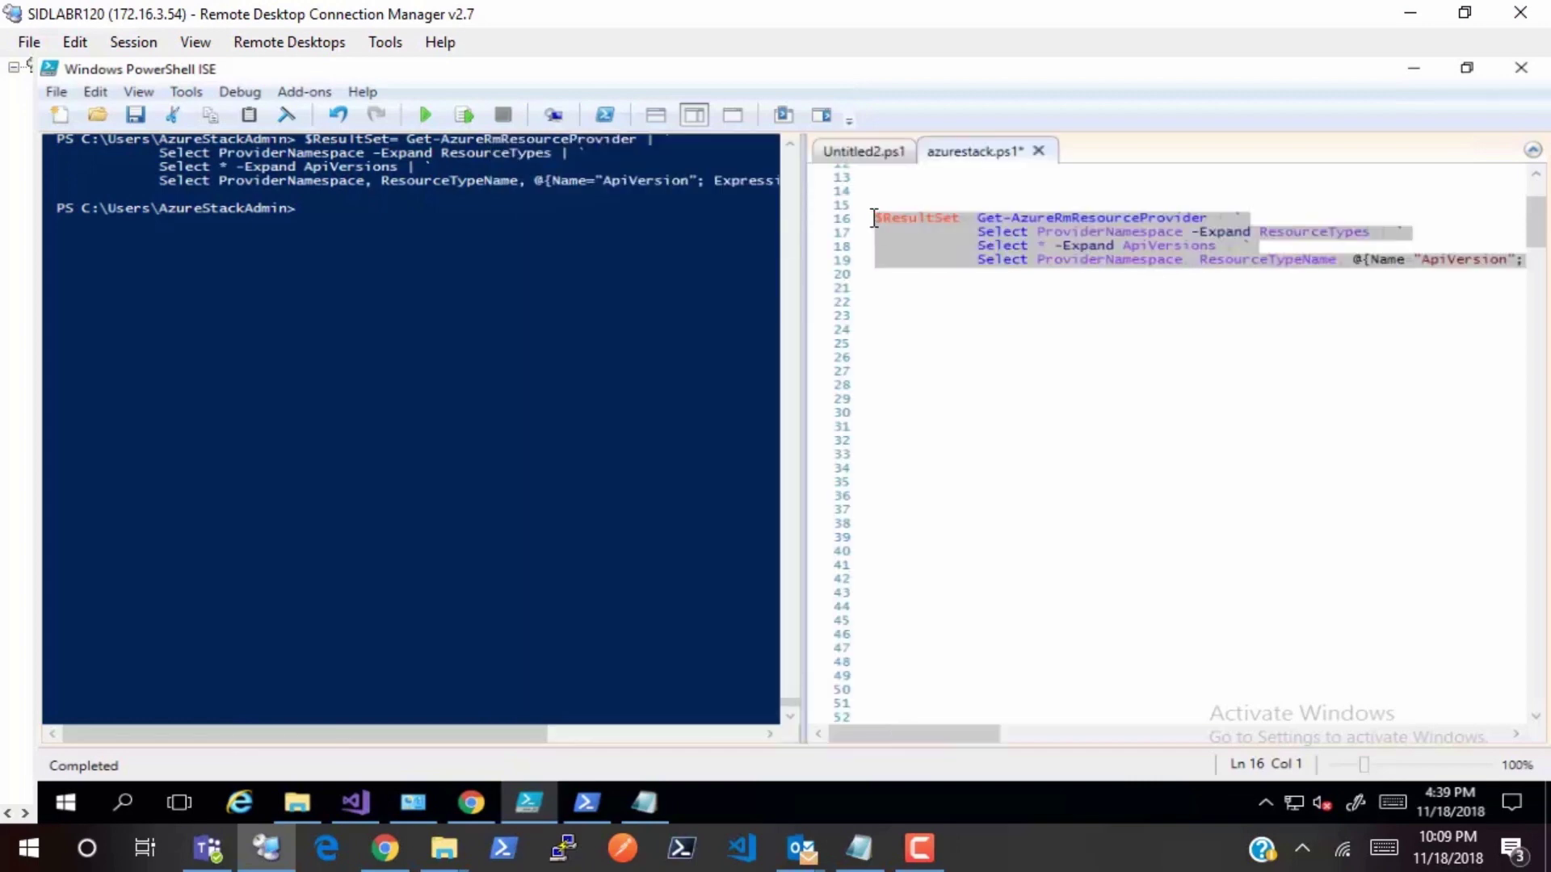
- Run just the $ResultSet variable on line 16 to print the provider table, then widen the console further
{"action": "left_click", "coordinate": [917, 245]}
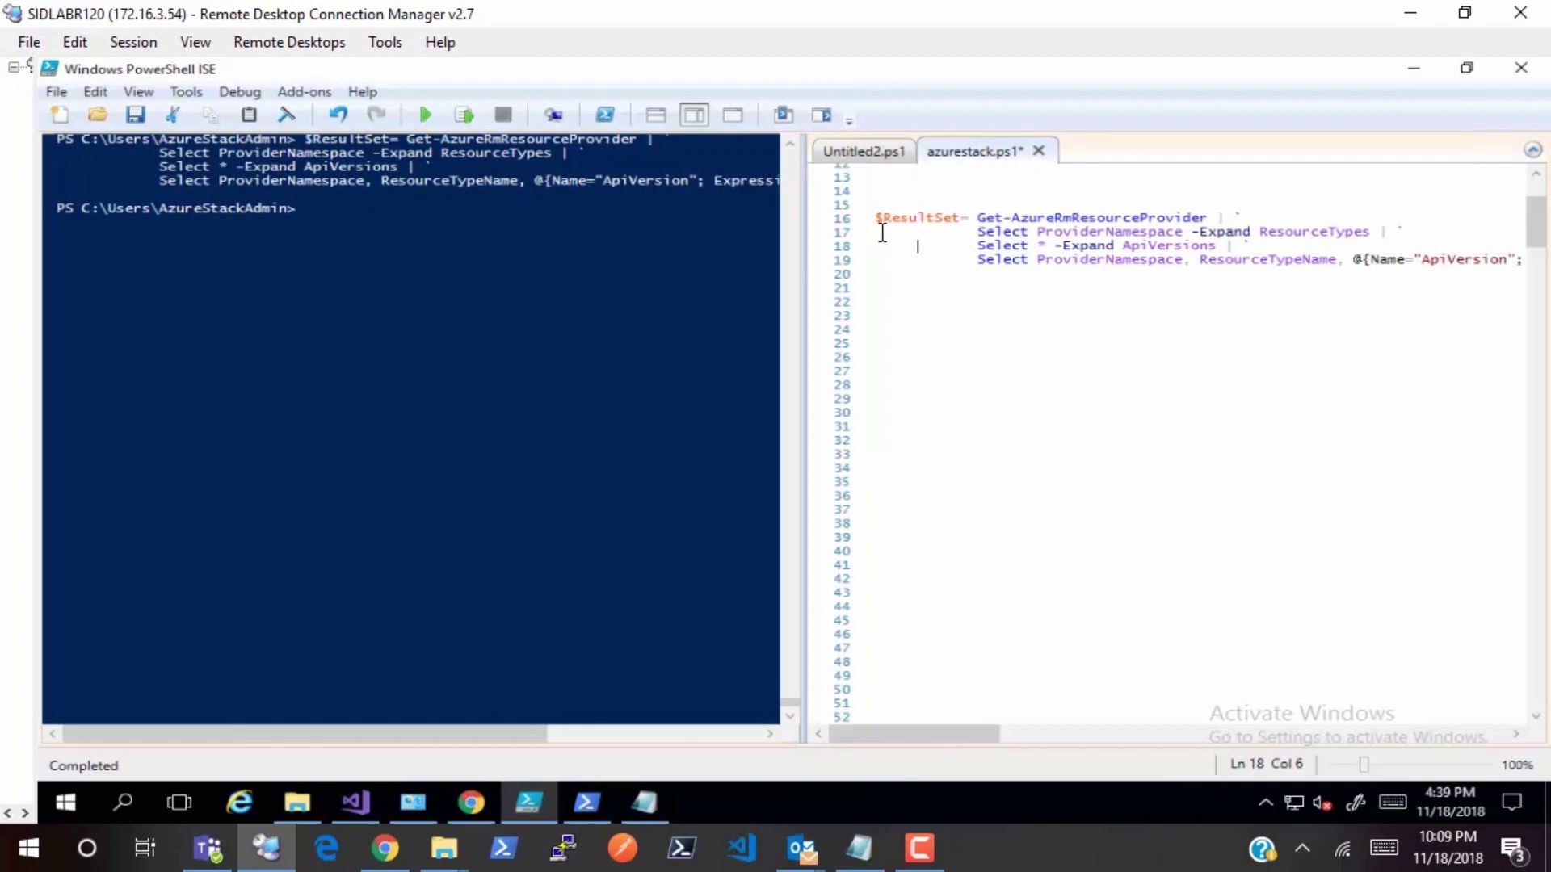
{"action": "left_click", "coordinate": [881, 233]}
{"action": "key", "text": "shift+Right"}
{"action": "key", "text": "shift+Right"}
{"action": "key", "text": "shift+Right"}
{"action": "key", "text": "shift+Right"}
{"action": "key", "text": "shift+Right"}
{"action": "key", "text": "shift+Right"}
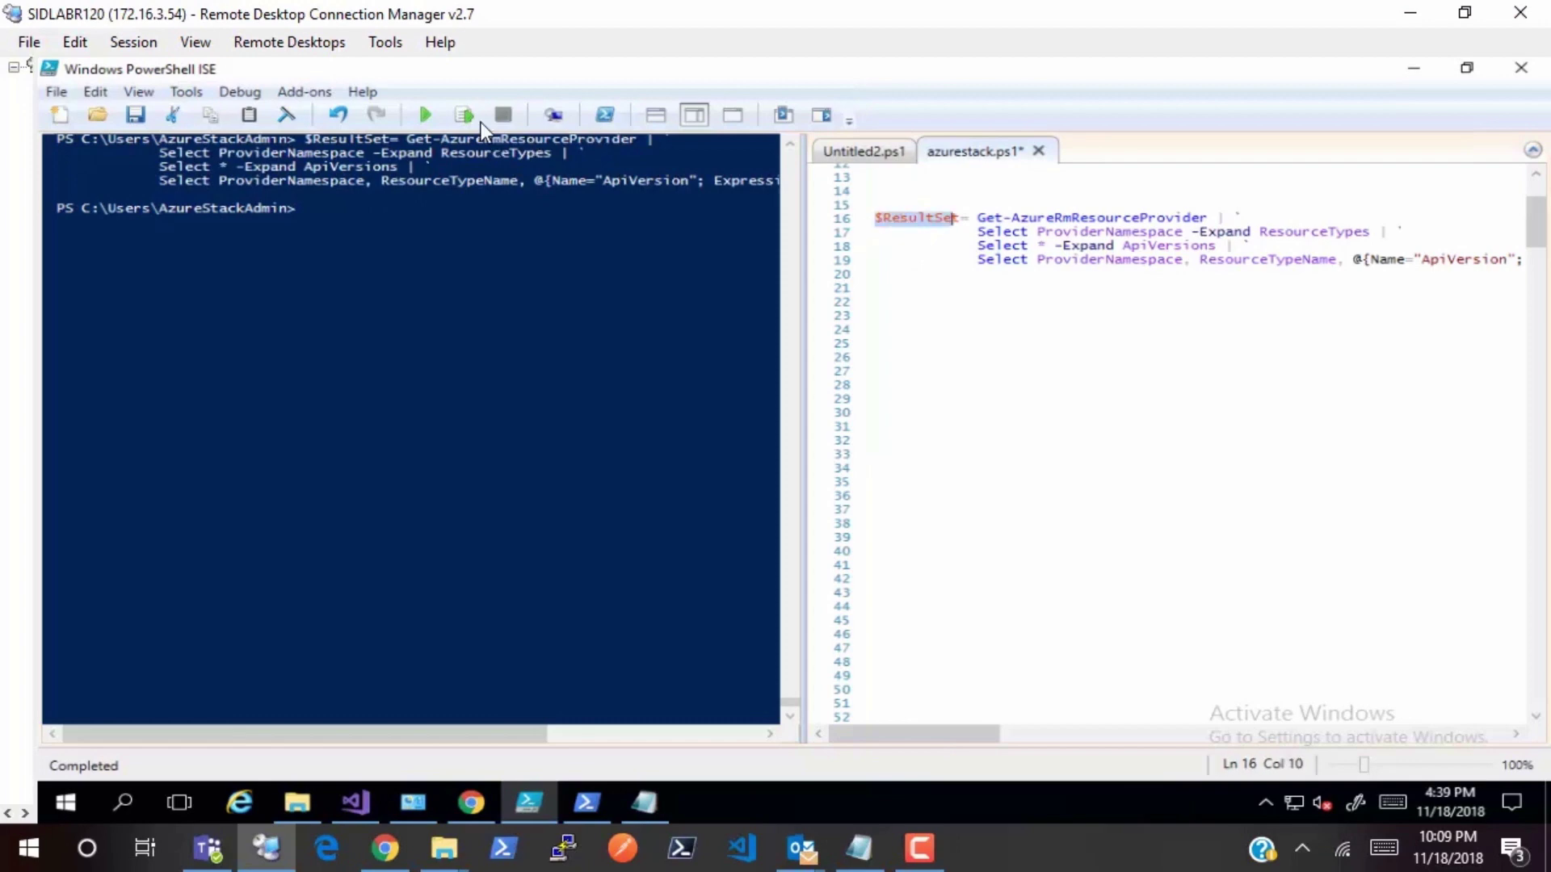
{"action": "key", "text": "shift+Right"}
{"action": "left_click", "coordinate": [467, 121]}
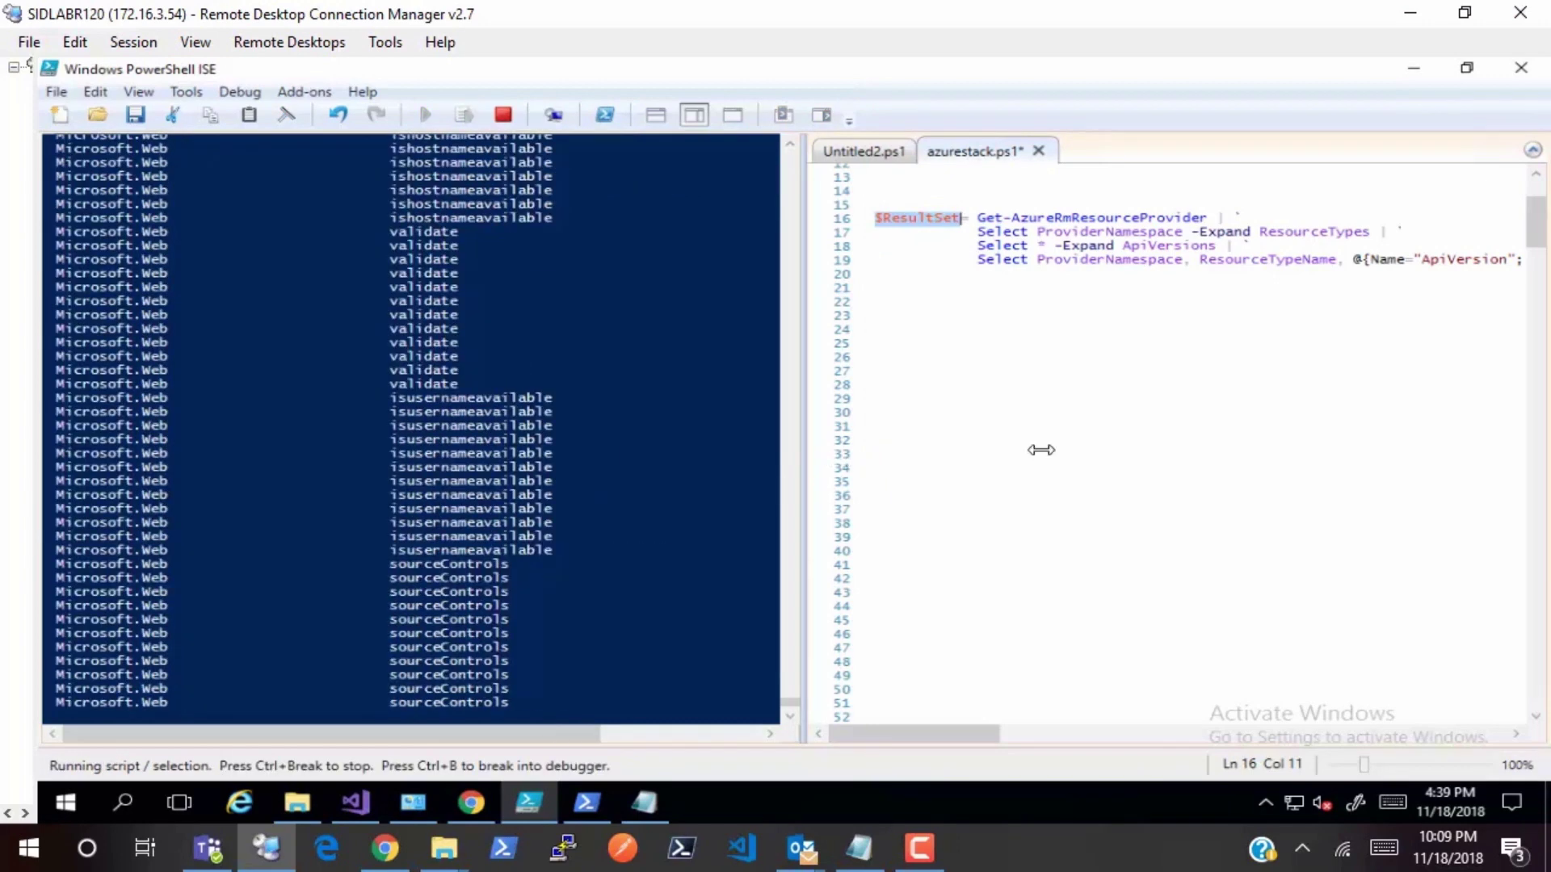
{"action": "mouse_move", "coordinate": [1213, 444]}
{"action": "left_mouse_down"}
{"action": "mouse_move", "coordinate": [1288, 442]}
{"action": "mouse_move", "coordinate": [1272, 702]}
{"action": "left_mouse_up"}
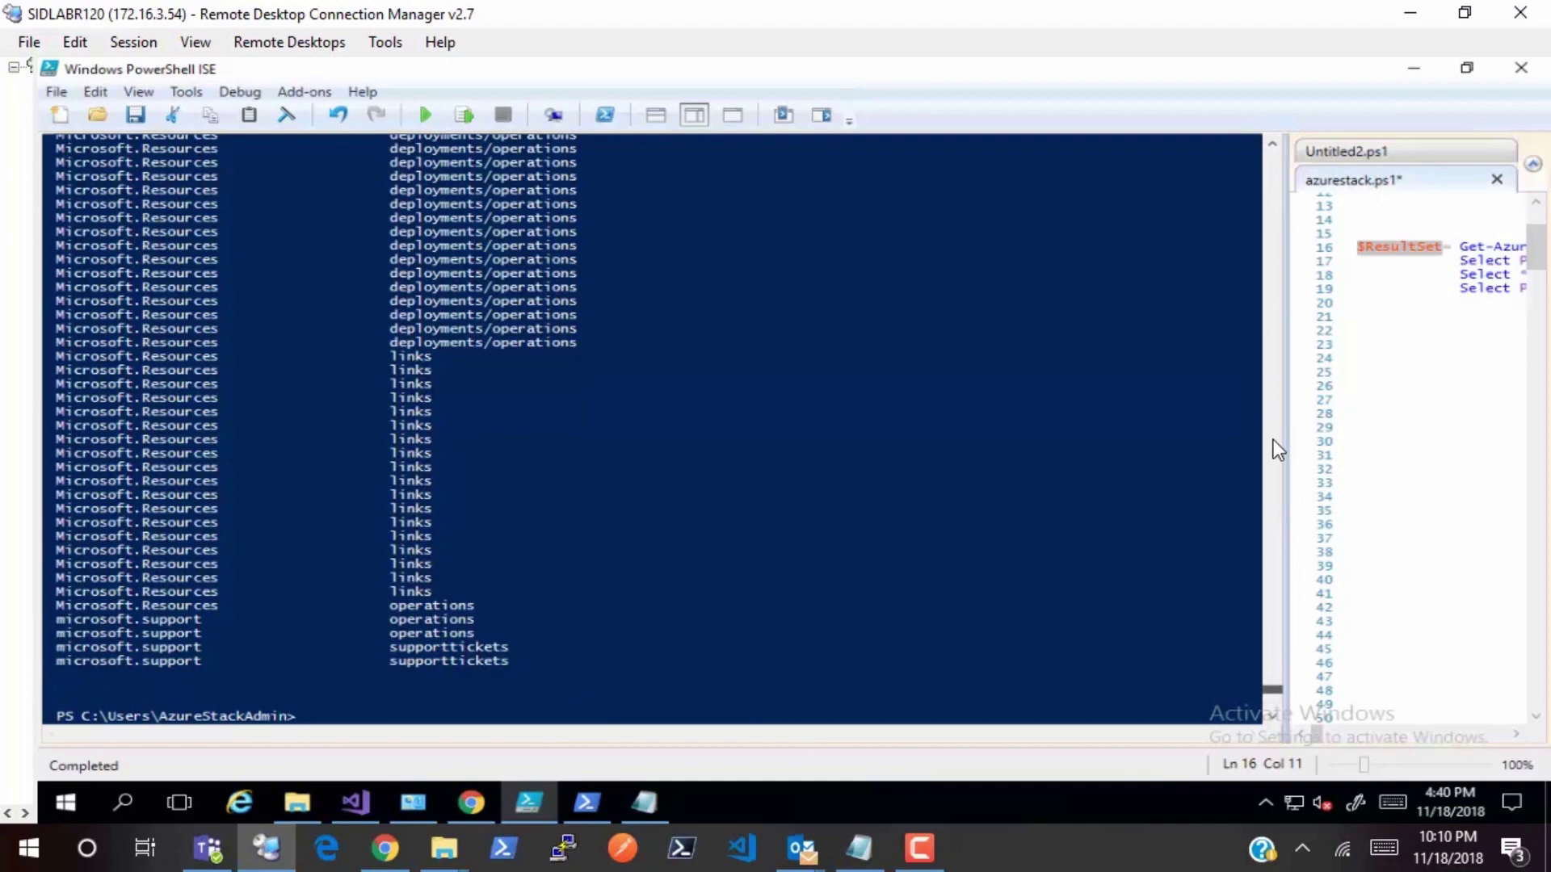
{"action": "scroll", "coordinate": [1270, 473], "scroll_direction": "up", "scroll_amount": 10}
{"action": "scroll", "coordinate": [1266, 584], "scroll_direction": "down", "scroll_amount": 2}
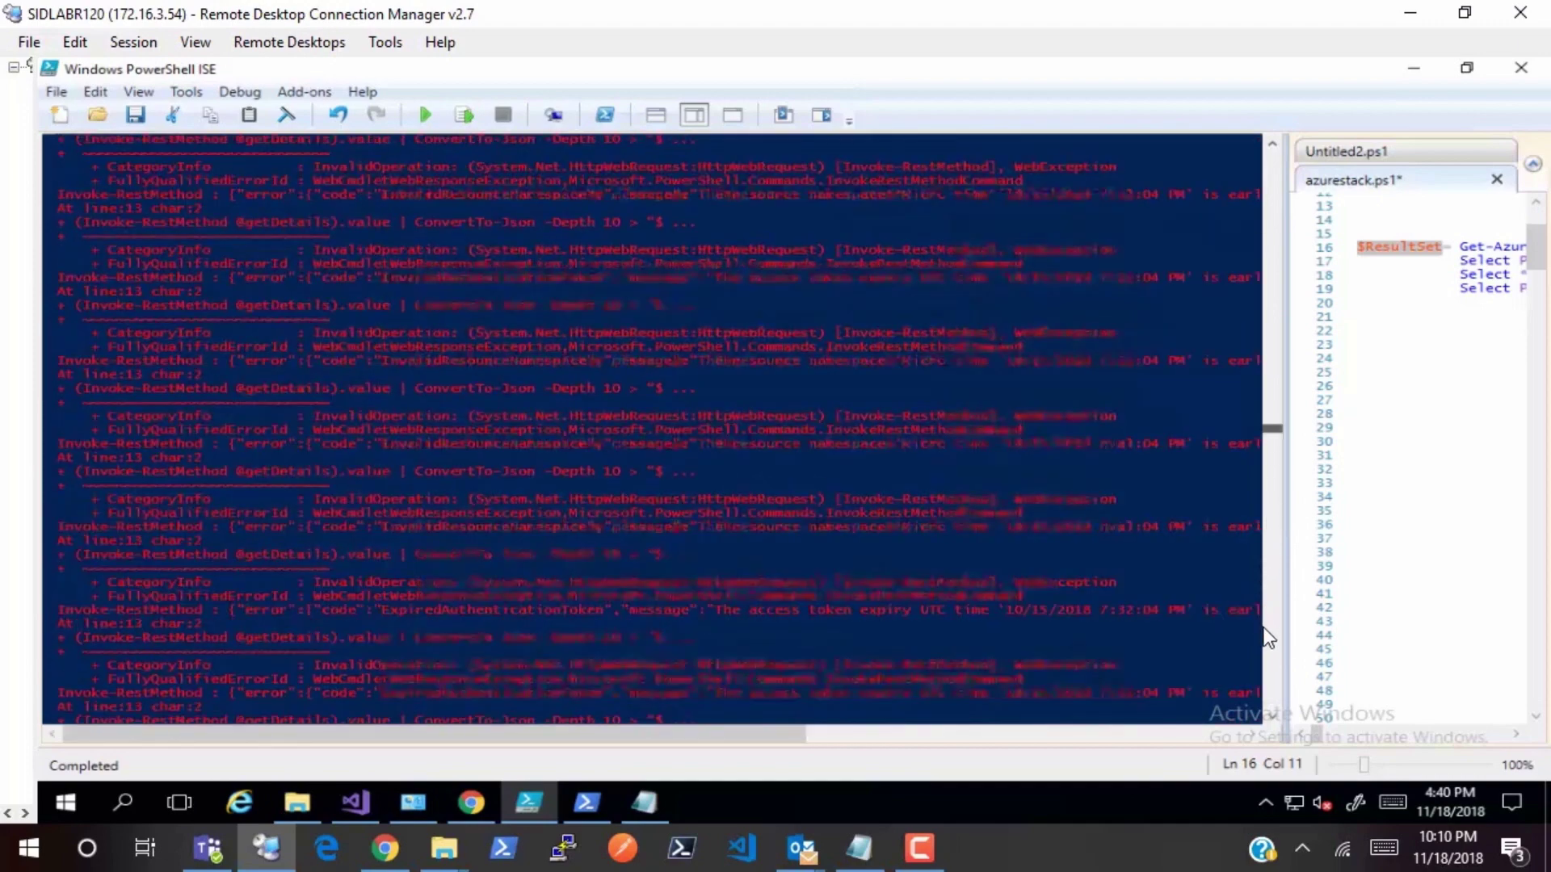
{"action": "scroll", "coordinate": [1261, 625], "scroll_direction": "down", "scroll_amount": 5}
{"action": "scroll", "coordinate": [1266, 703], "scroll_direction": "down", "scroll_amount": 2}
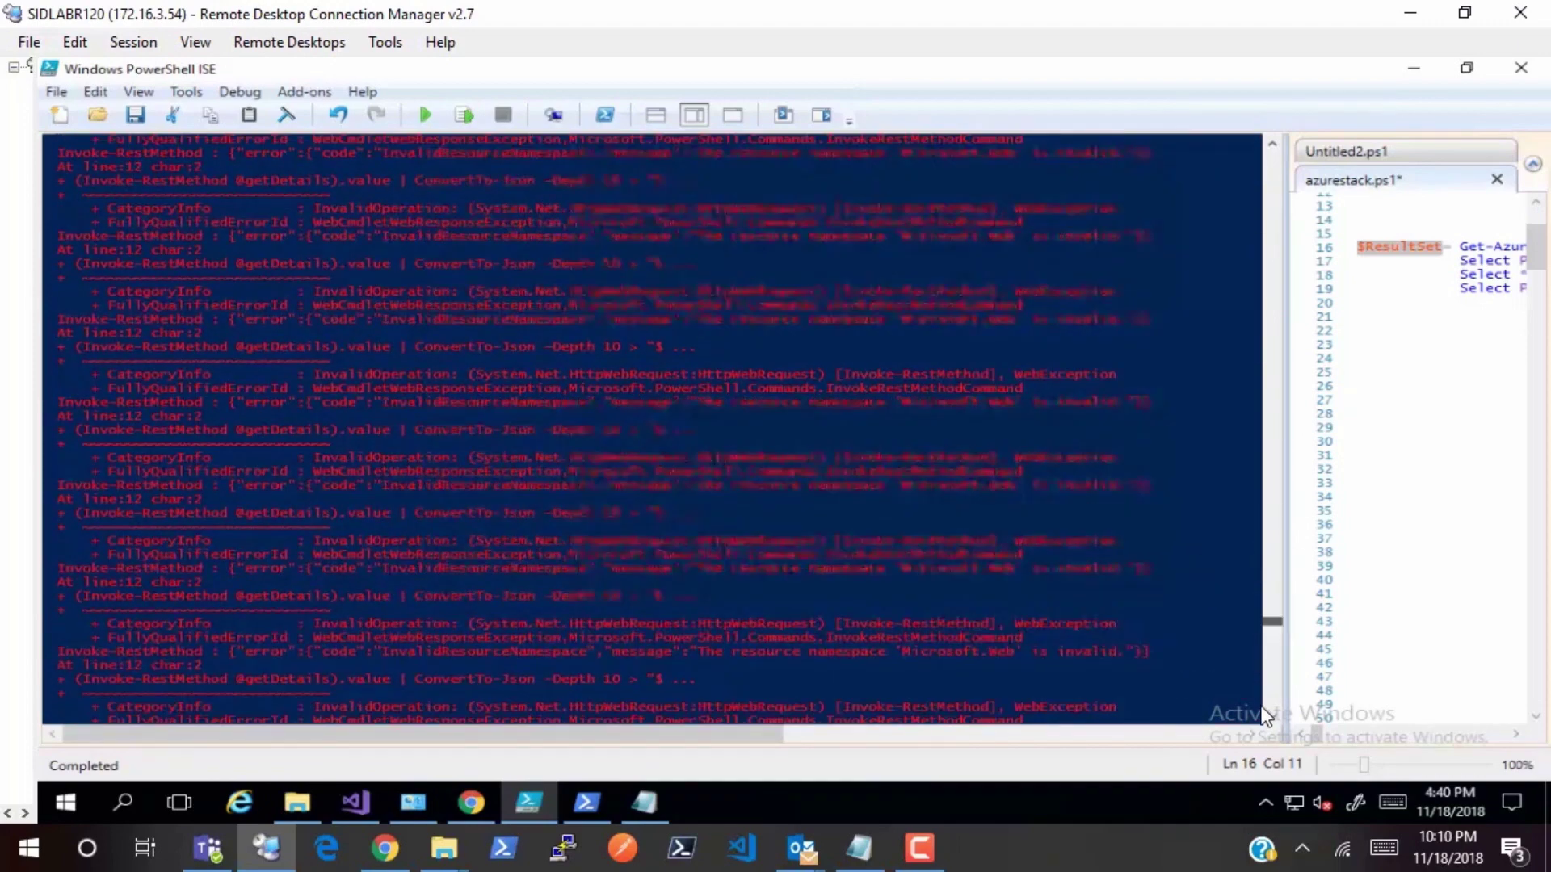
{"action": "scroll", "coordinate": [1262, 679], "scroll_direction": "down", "scroll_amount": 5}
{"action": "scroll", "coordinate": [1260, 630], "scroll_direction": "down", "scroll_amount": 5}
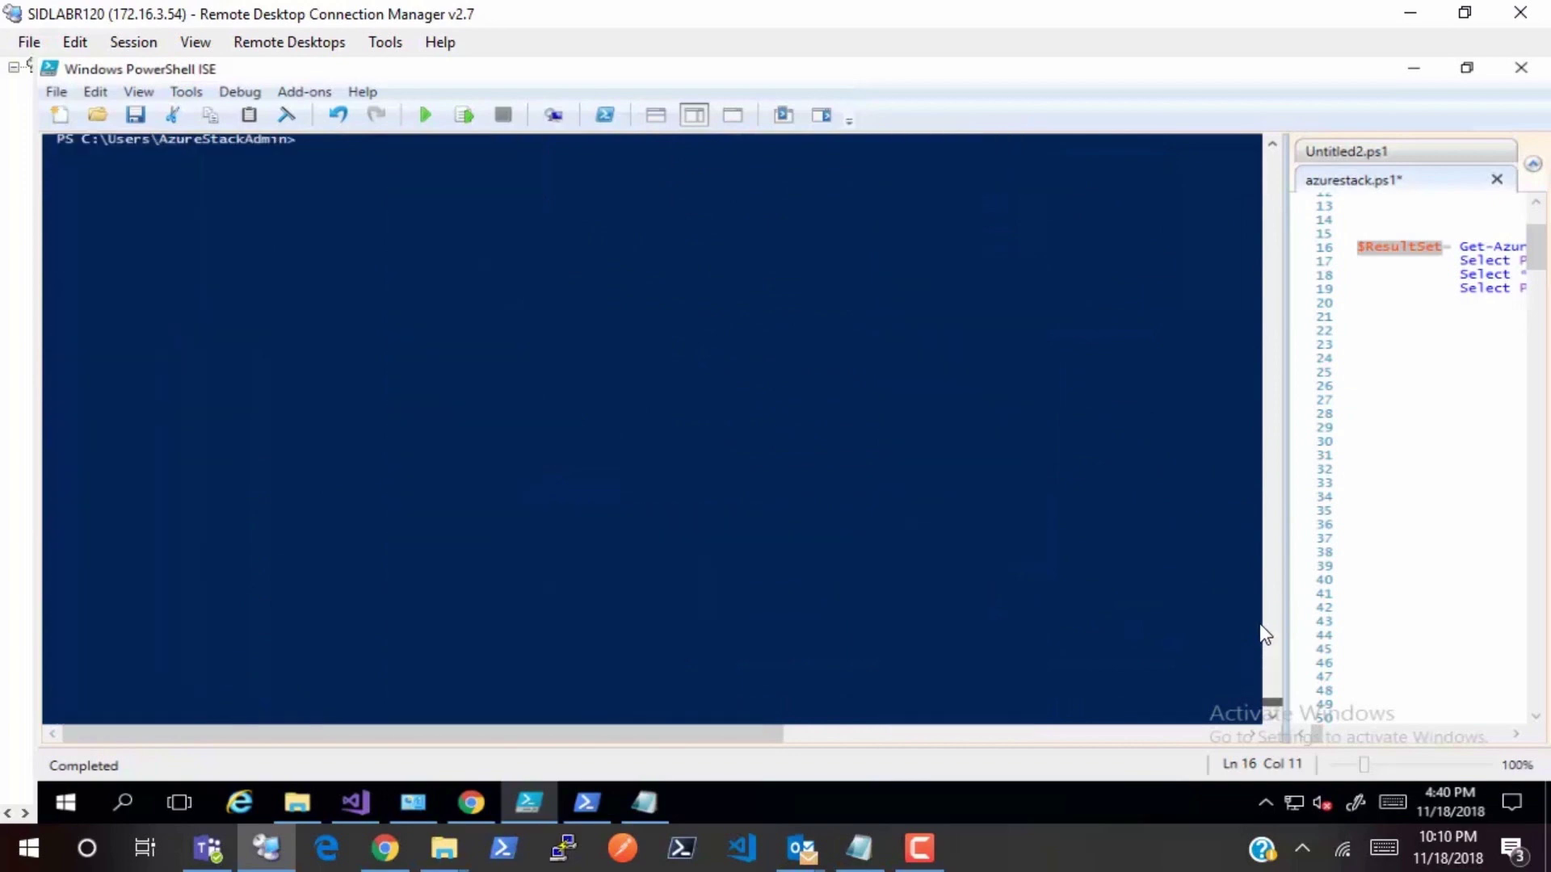
{"action": "scroll", "coordinate": [1259, 624], "scroll_direction": "up", "scroll_amount": 5}
{"action": "scroll", "coordinate": [1259, 632], "scroll_direction": "up", "scroll_amount": 2}
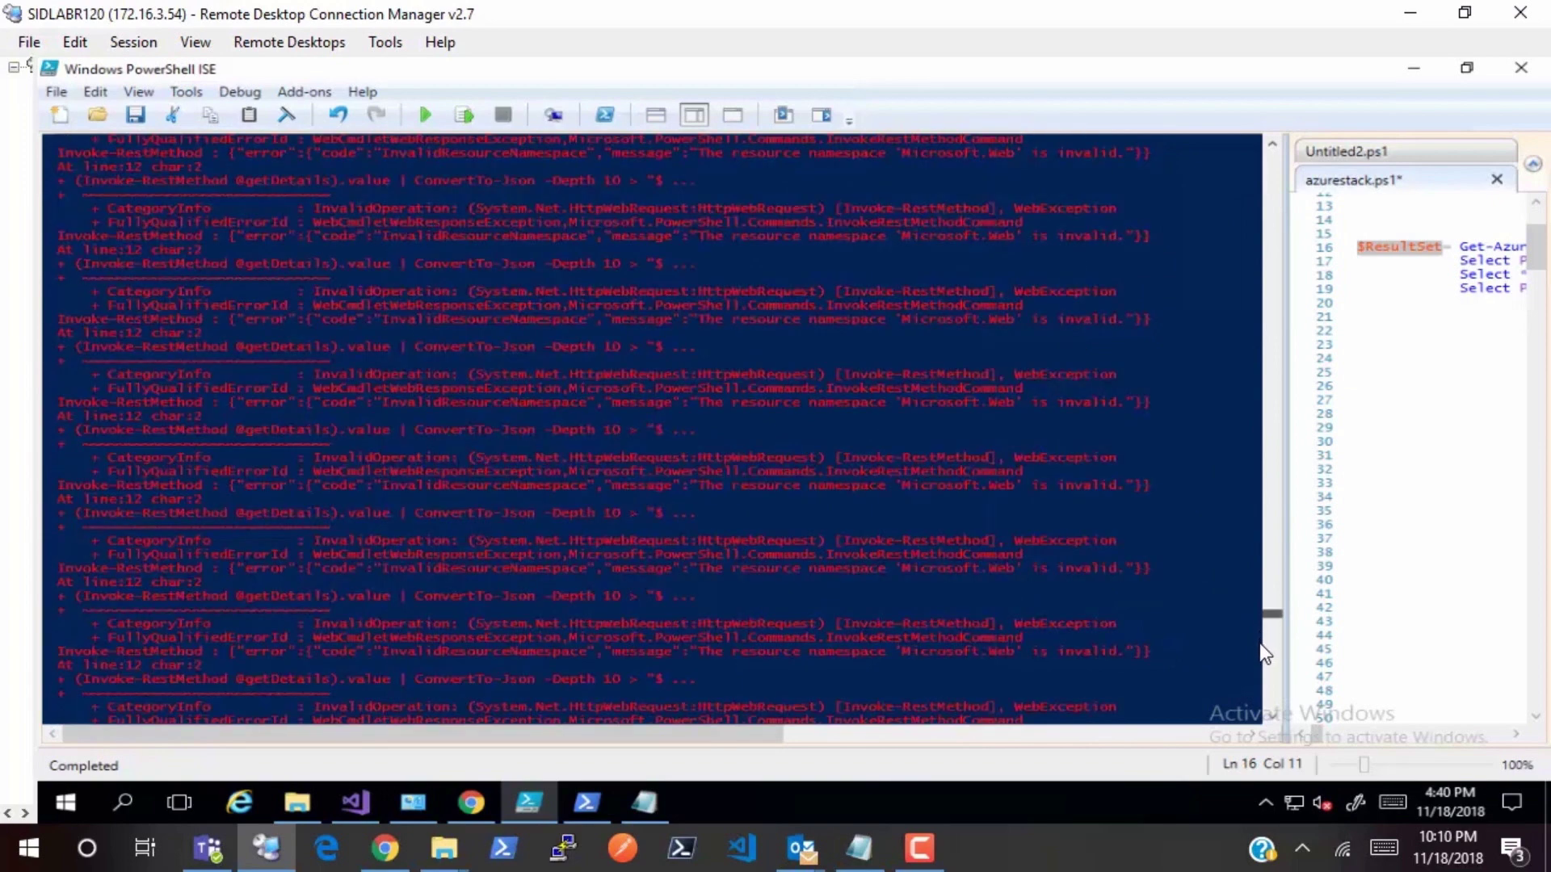
{"action": "scroll", "coordinate": [1260, 685], "scroll_direction": "down", "scroll_amount": 3}
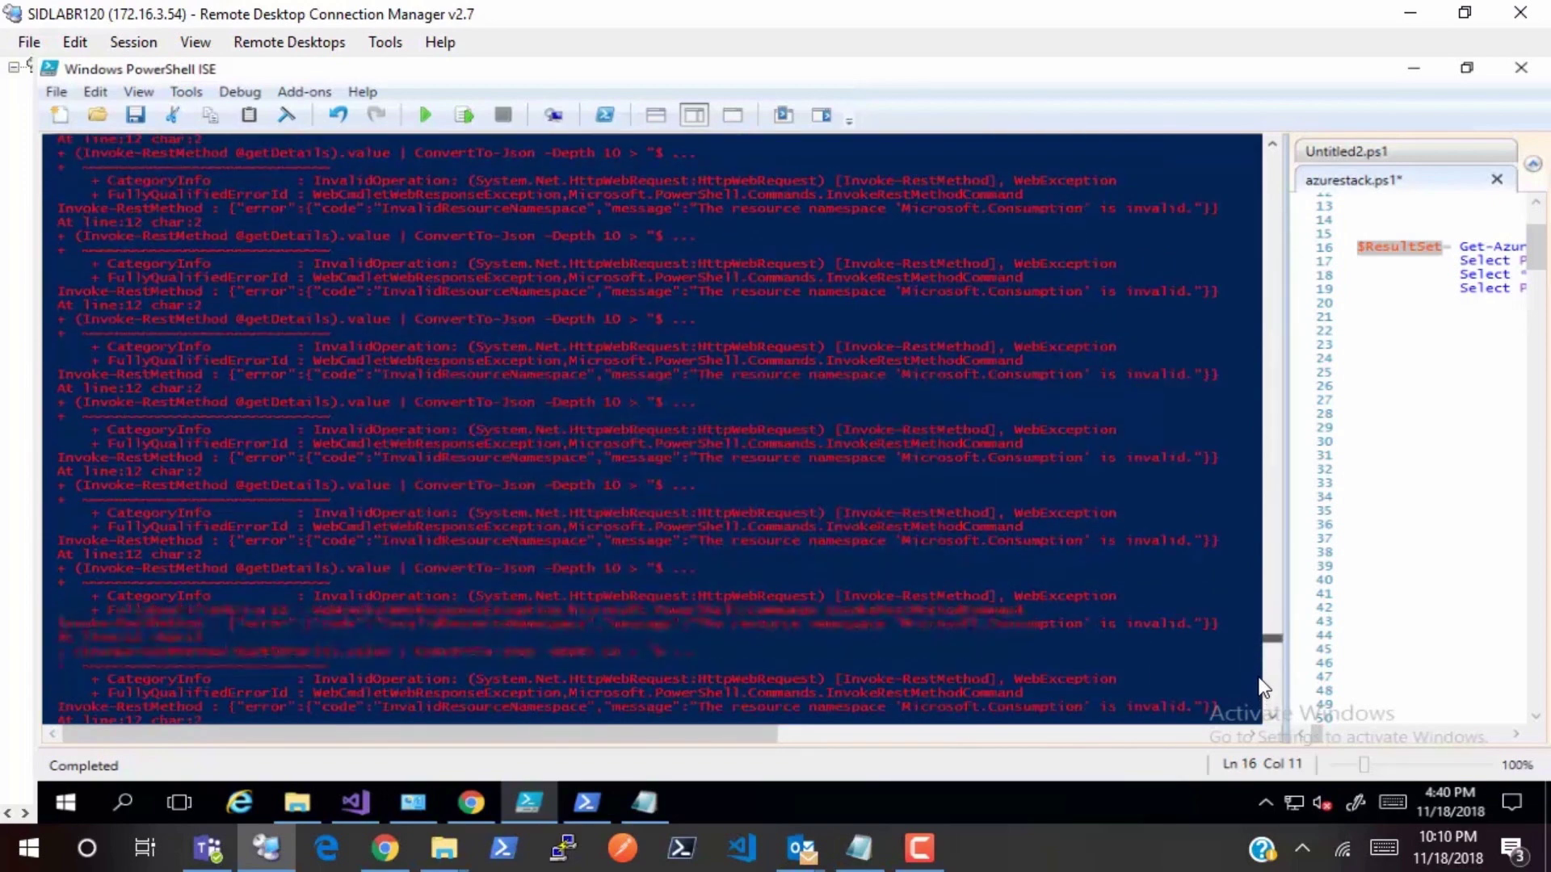
{"action": "scroll", "coordinate": [1260, 687], "scroll_direction": "down", "scroll_amount": 5}
{"action": "scroll", "coordinate": [1267, 668], "scroll_direction": "down", "scroll_amount": 3}
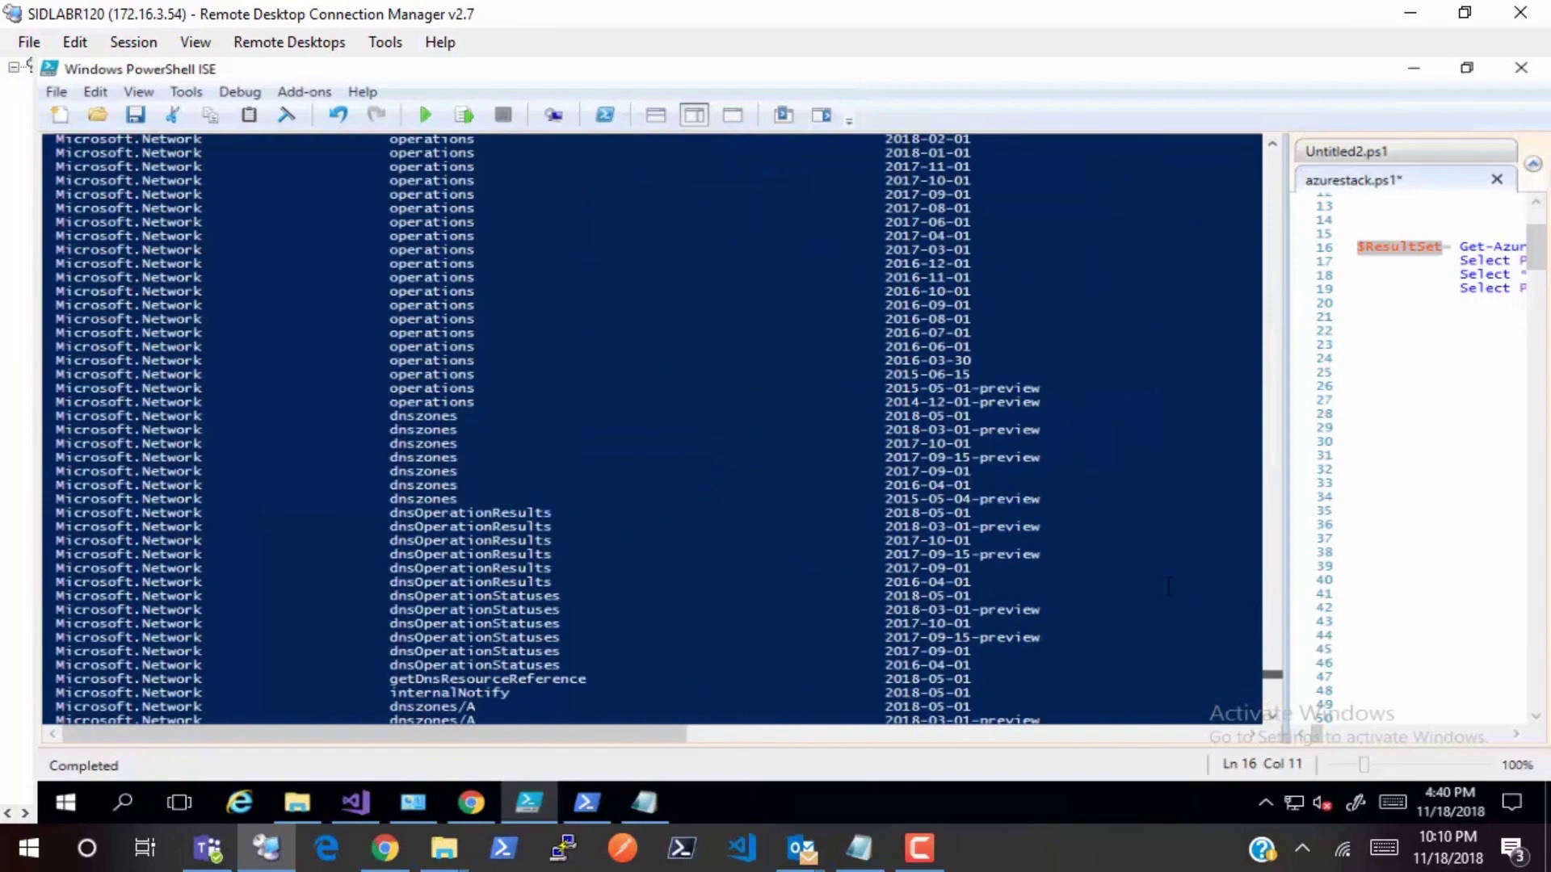
{"action": "scroll", "coordinate": [1169, 588], "scroll_direction": "up", "scroll_amount": 5}
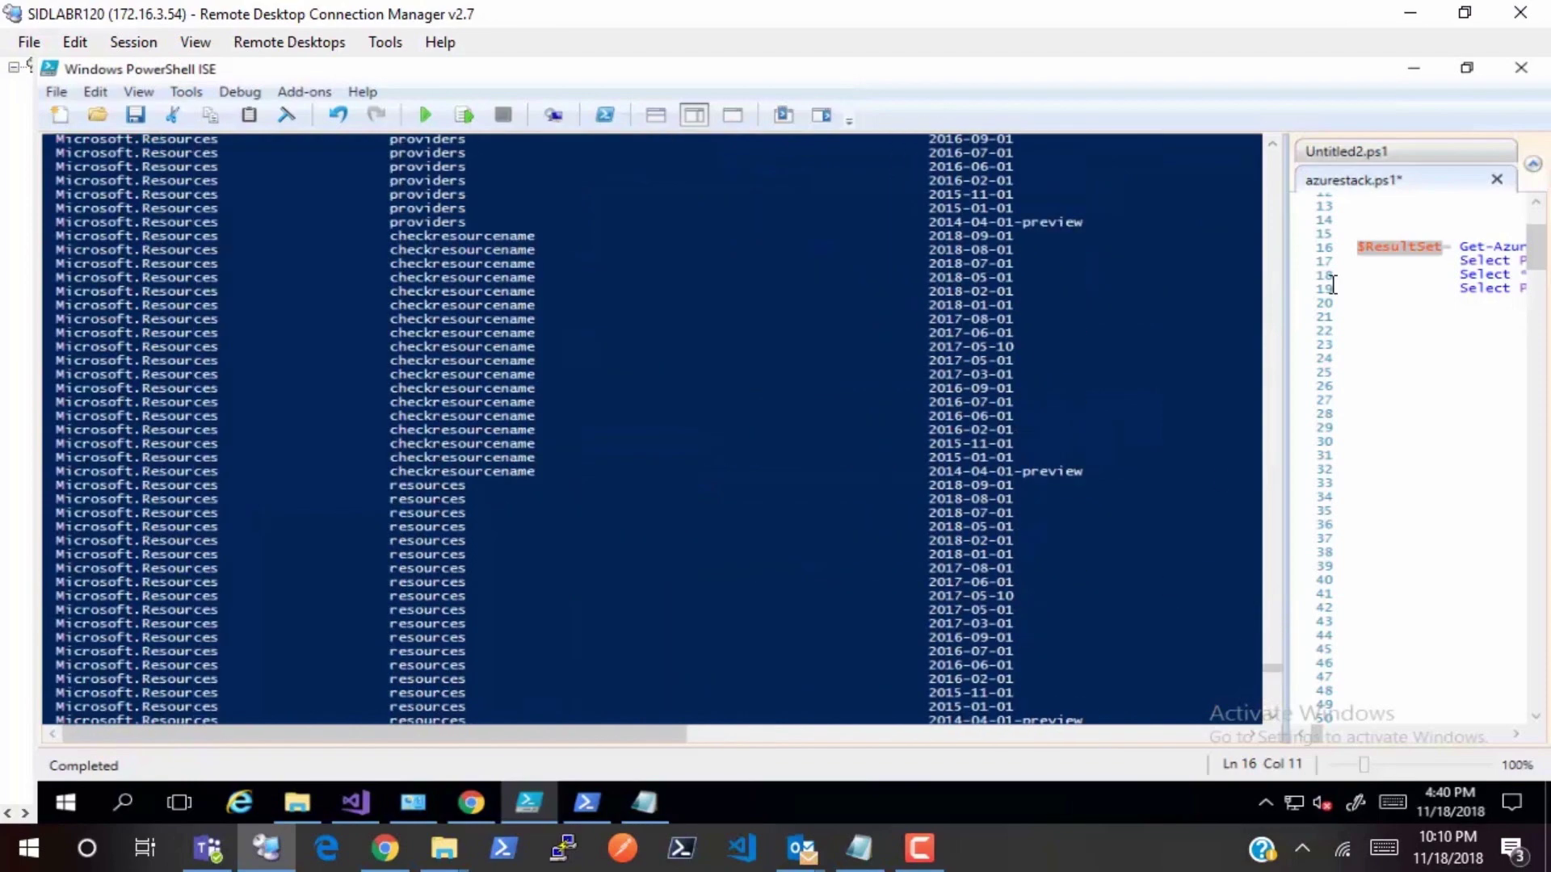
- Scroll the console past the red error output to the Microsoft.Resources rows and API versions
{"action": "left_click", "coordinate": [1273, 147]}
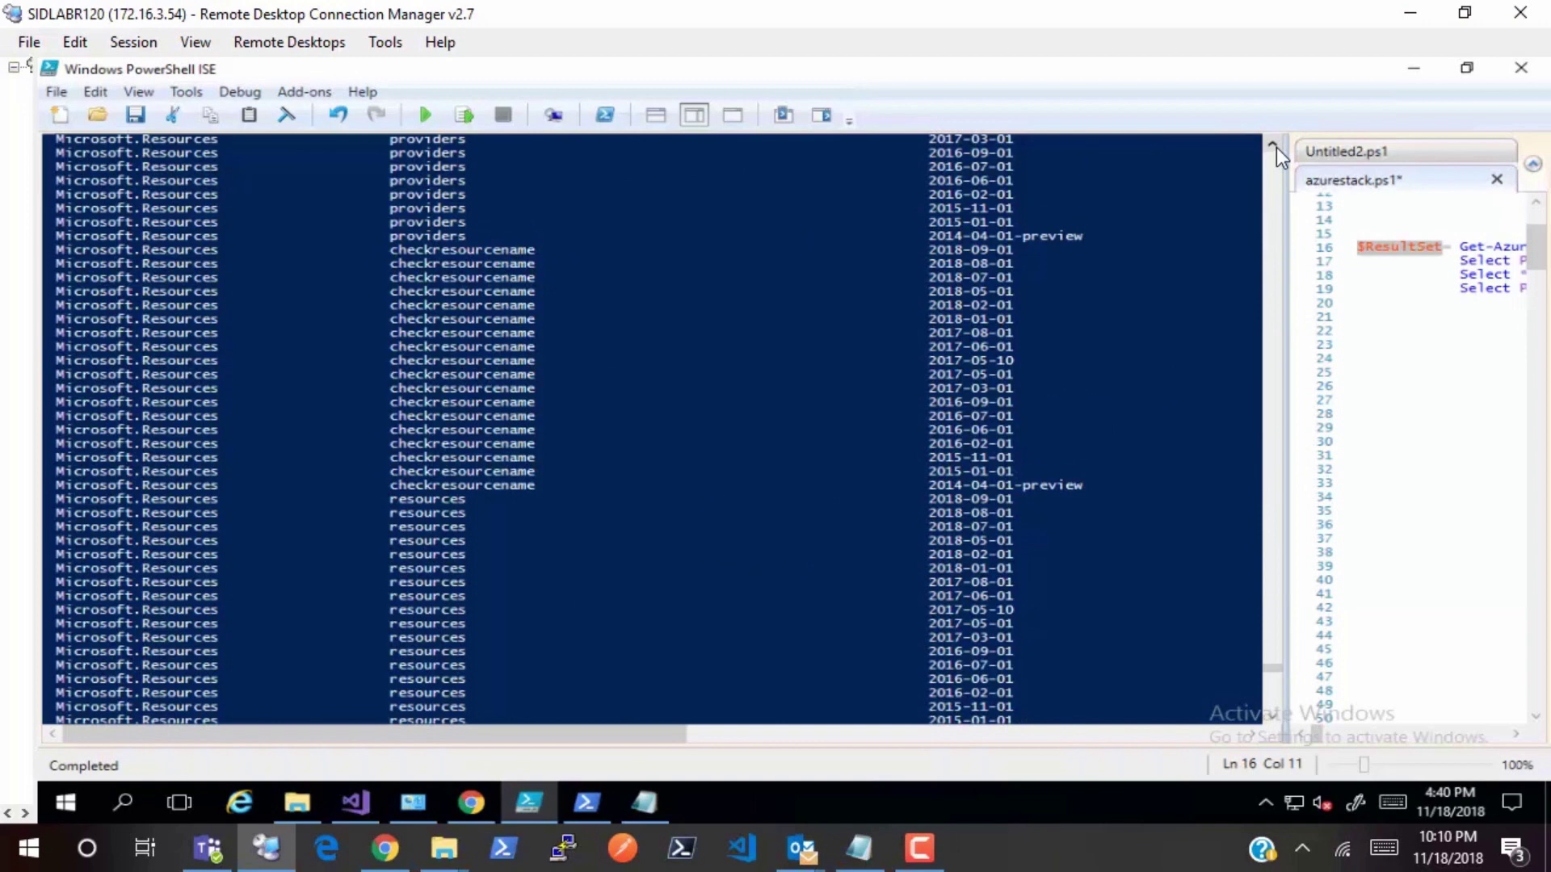
- Scroll the console up through the Consumption, Billing and Authorization rows to Microsoft.Web's recommendations and sites types
{"action": "left_click", "coordinate": [1275, 146]}
{"action": "left_click", "coordinate": [1276, 147]}
{"action": "left_click", "coordinate": [1275, 146]}
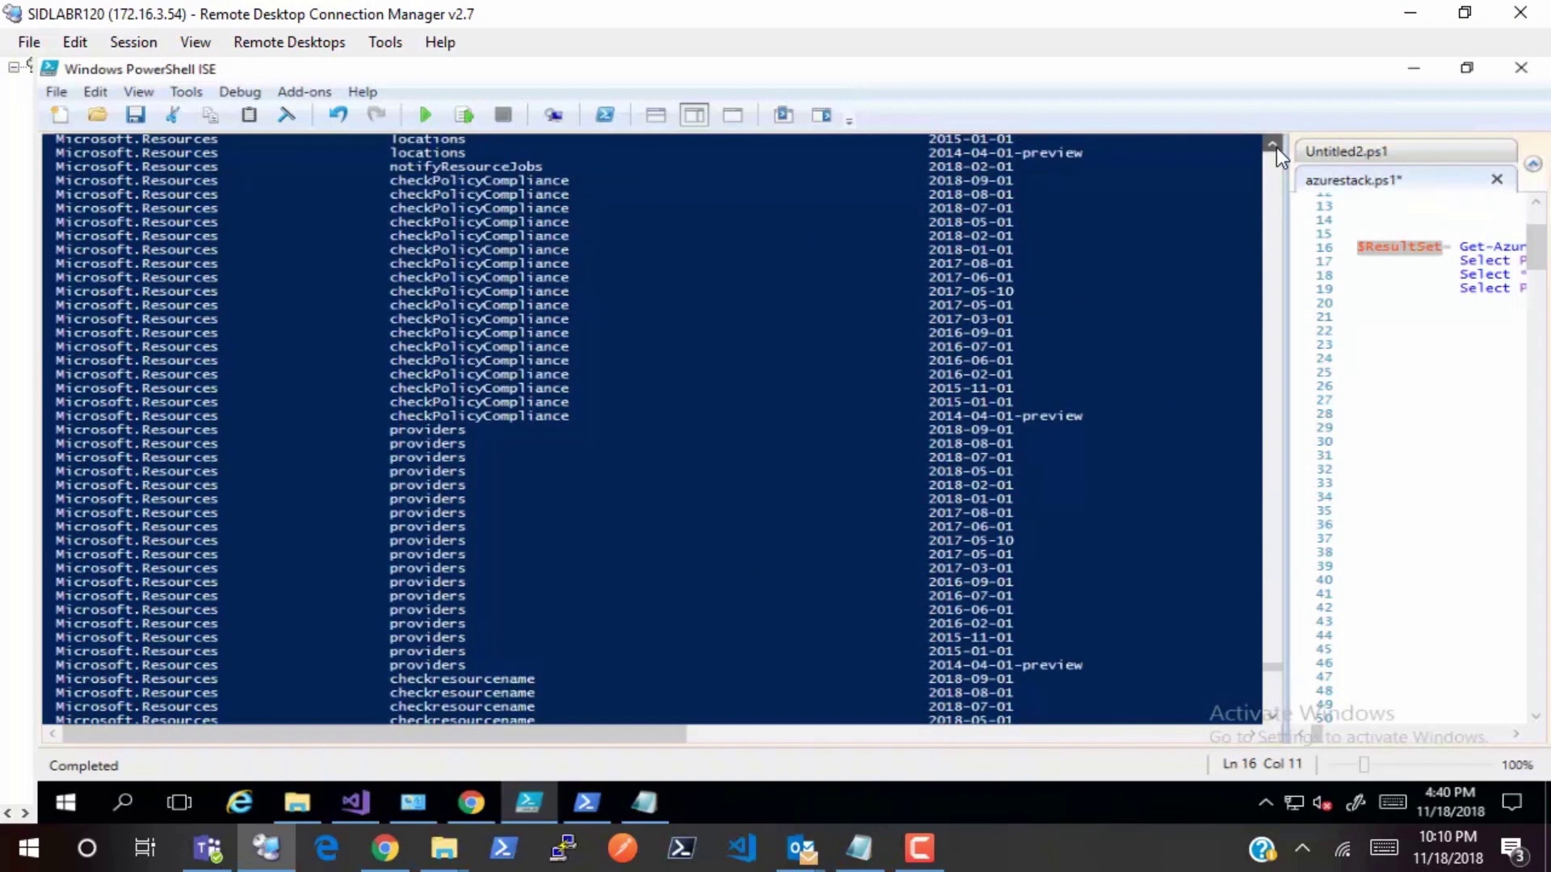
{"action": "left_click", "coordinate": [1276, 146]}
{"action": "left_click", "coordinate": [1275, 147]}
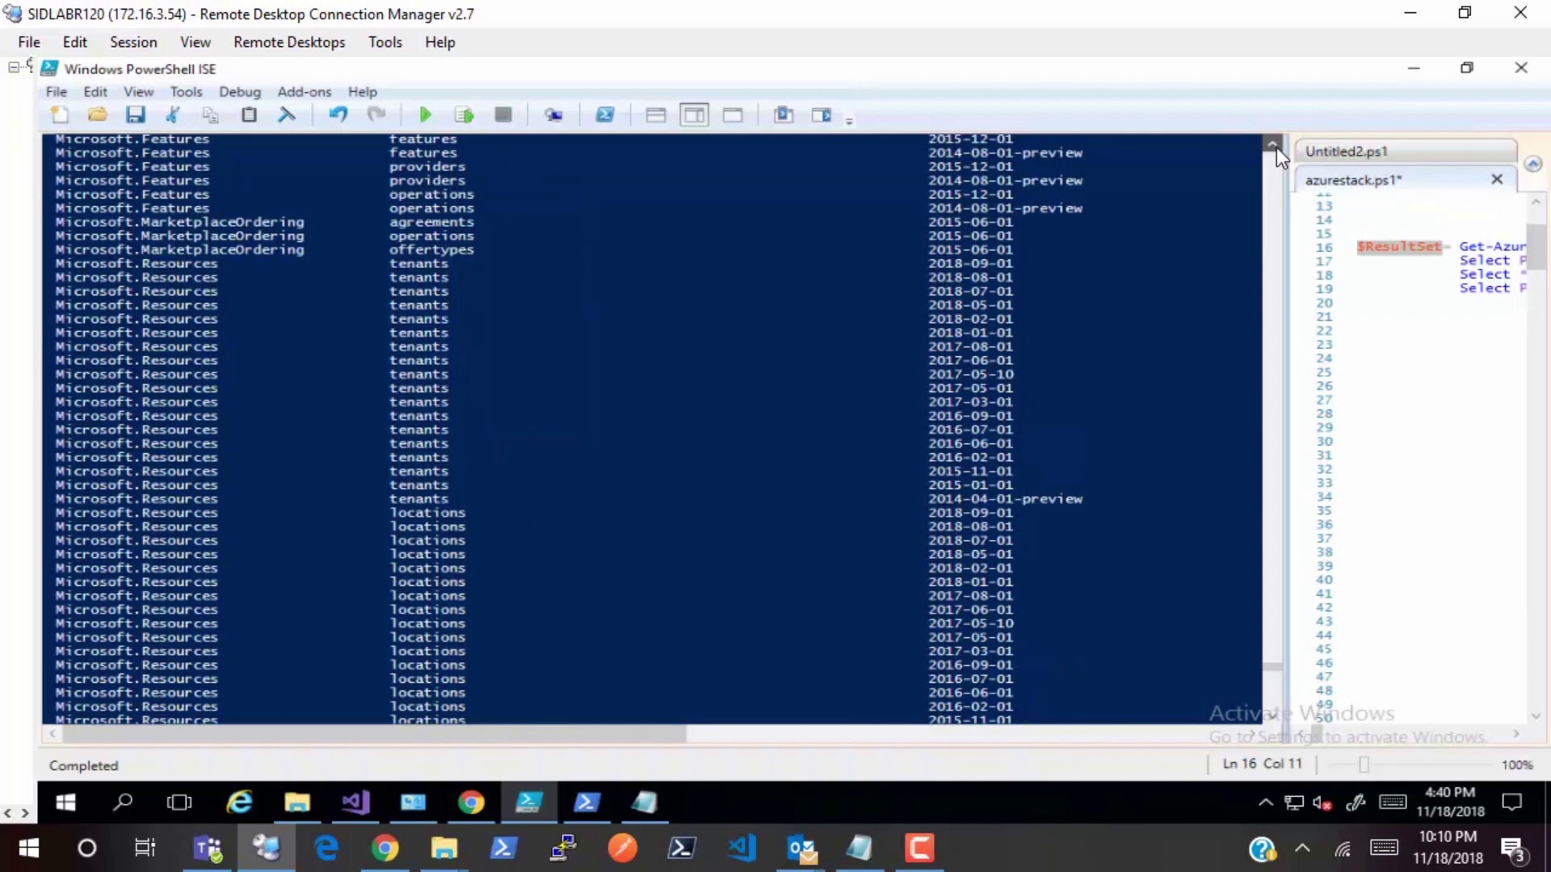
{"action": "left_click", "coordinate": [1276, 146]}
{"action": "left_click", "coordinate": [1275, 147]}
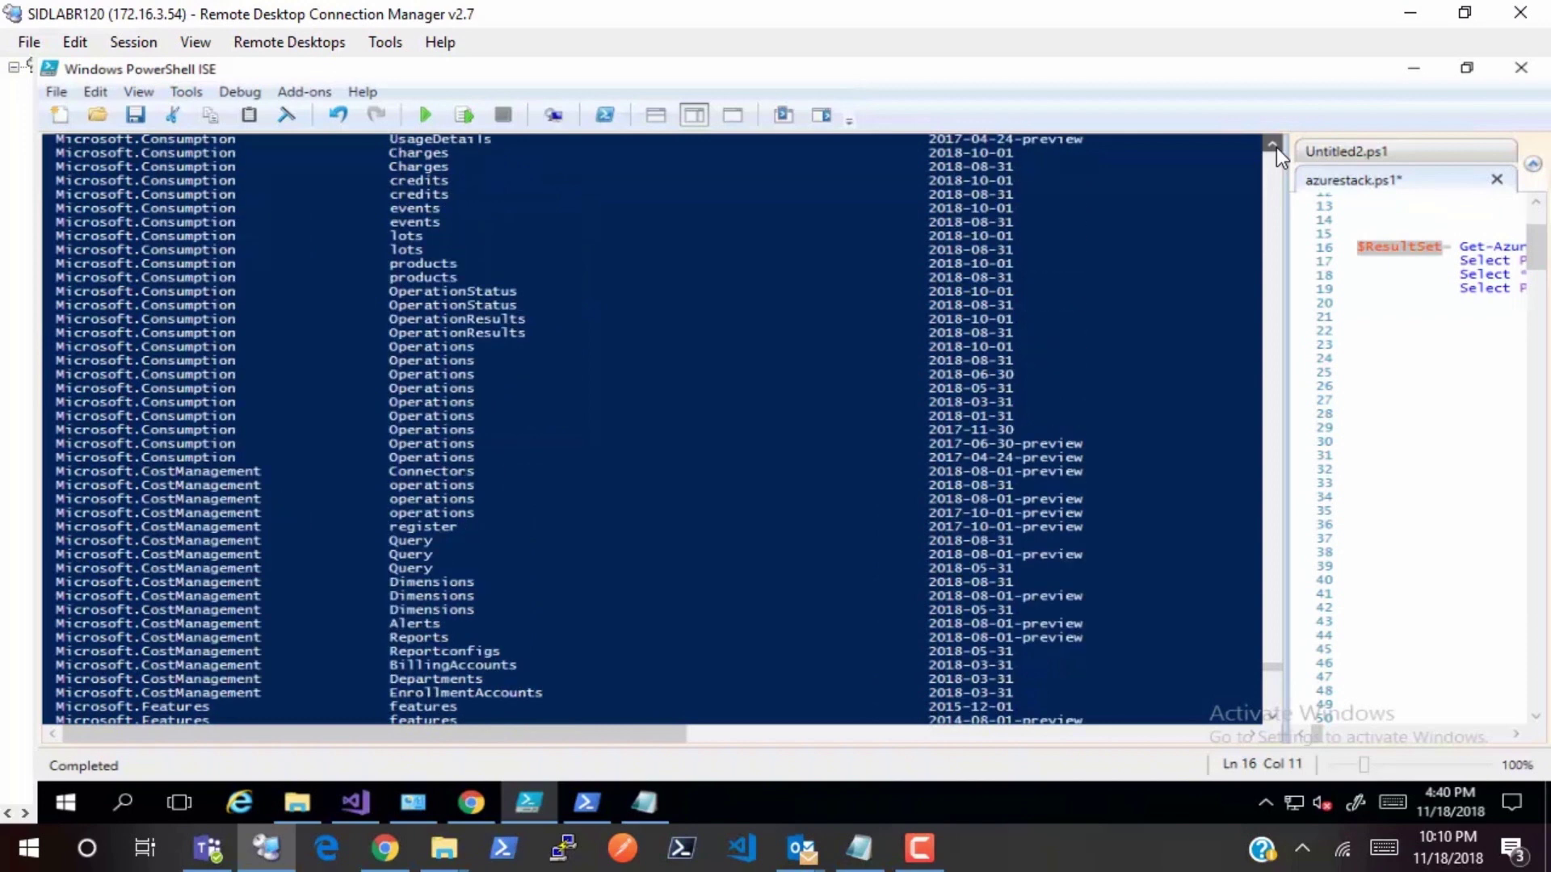
{"action": "left_click", "coordinate": [1276, 147]}
{"action": "left_click", "coordinate": [1275, 147]}
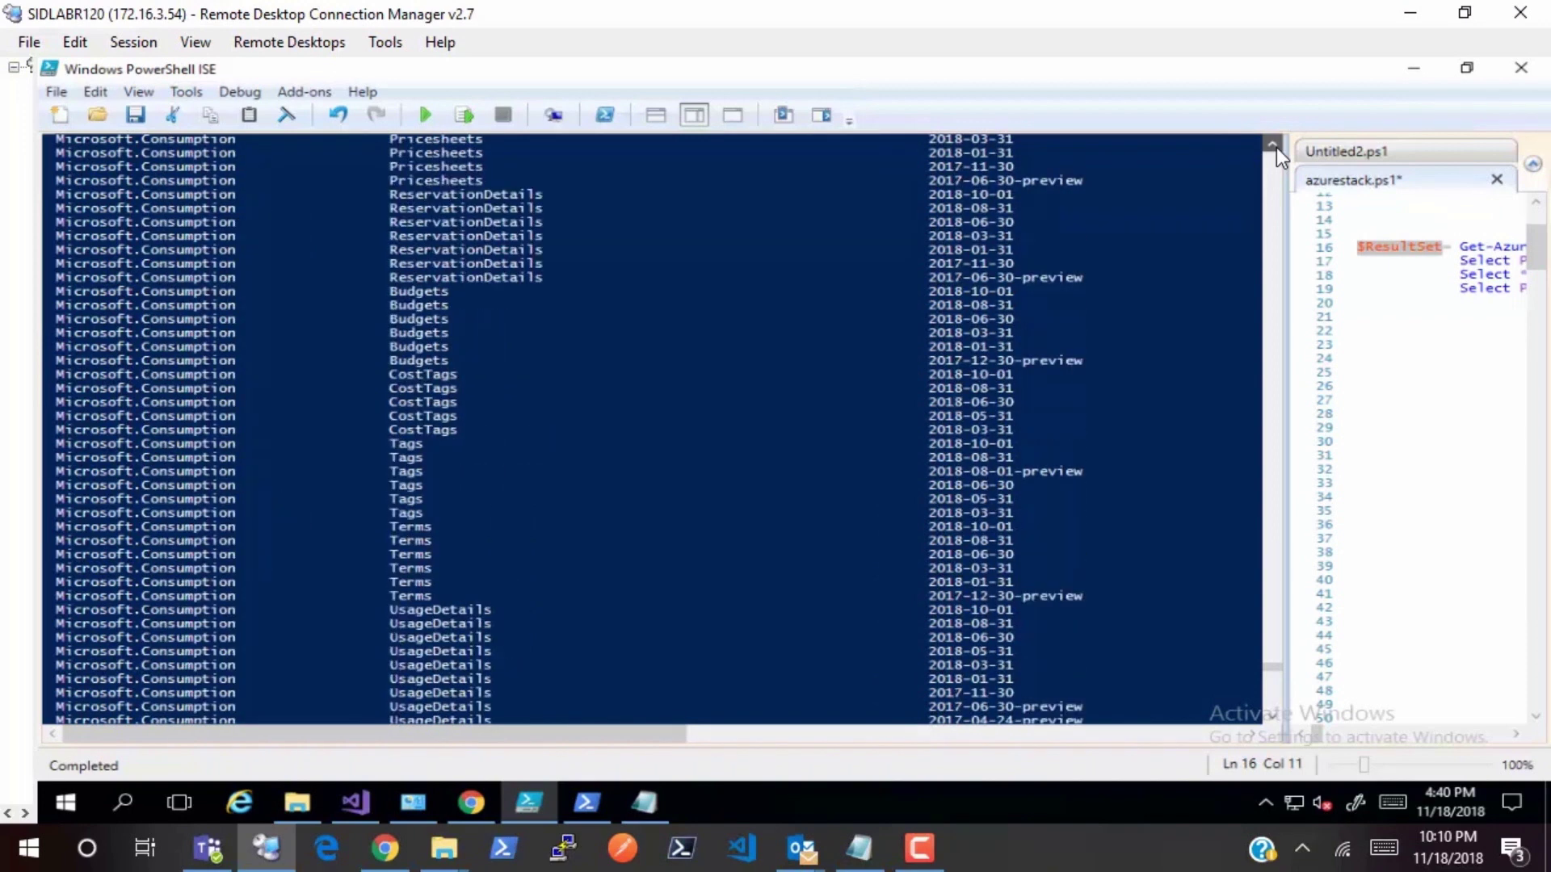
{"action": "left_click", "coordinate": [1275, 147]}
{"action": "left_click", "coordinate": [1277, 147]}
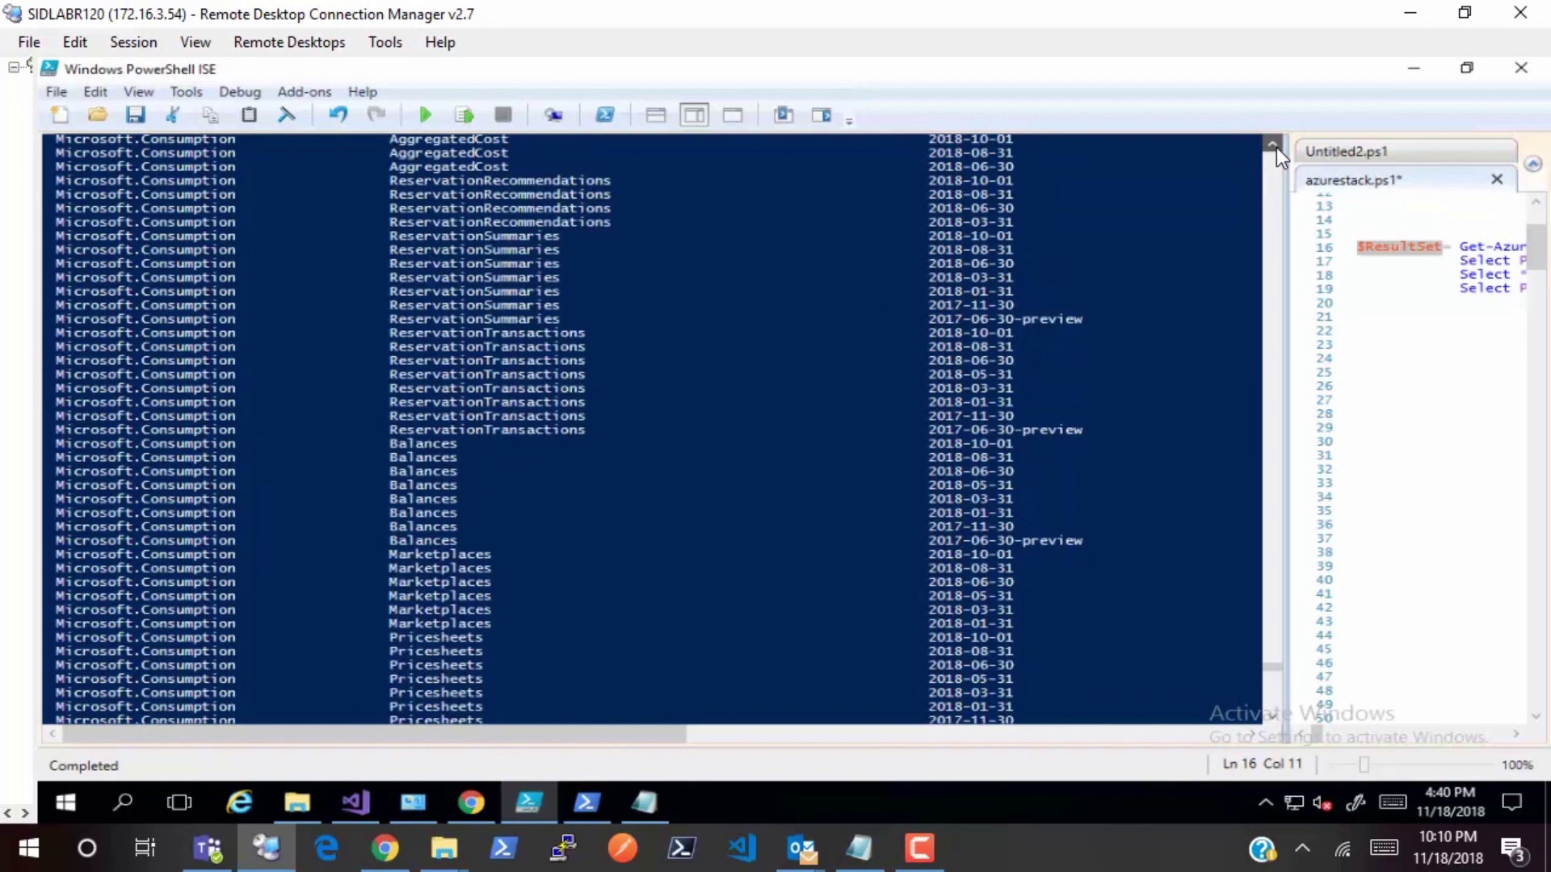
{"action": "left_click", "coordinate": [1276, 147]}
{"action": "left_click", "coordinate": [1276, 147]}
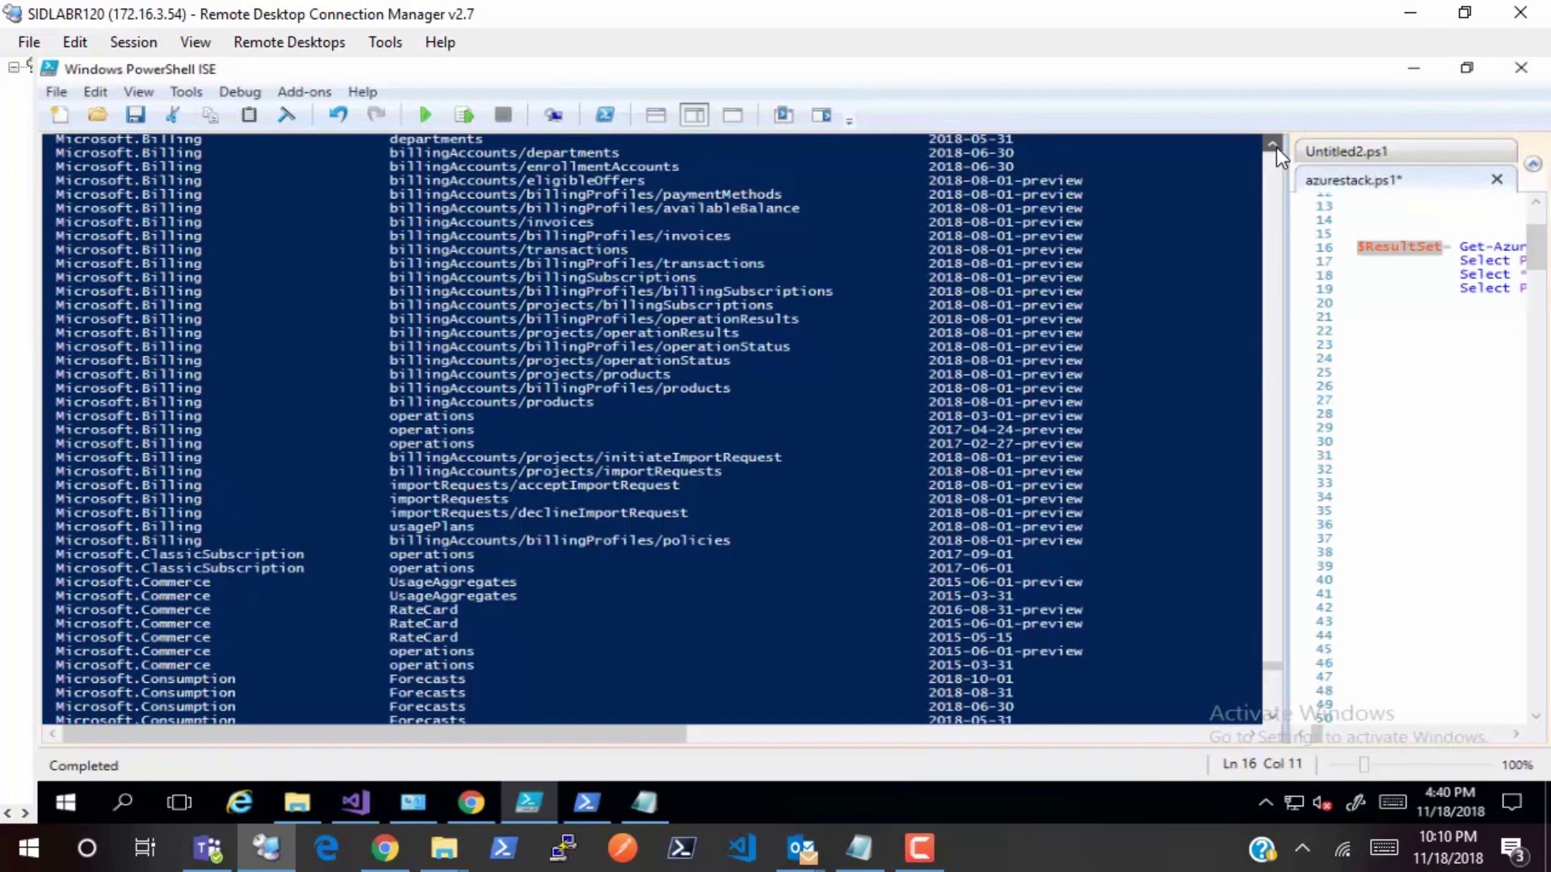
{"action": "left_click", "coordinate": [1276, 146]}
{"action": "left_click", "coordinate": [1276, 146]}
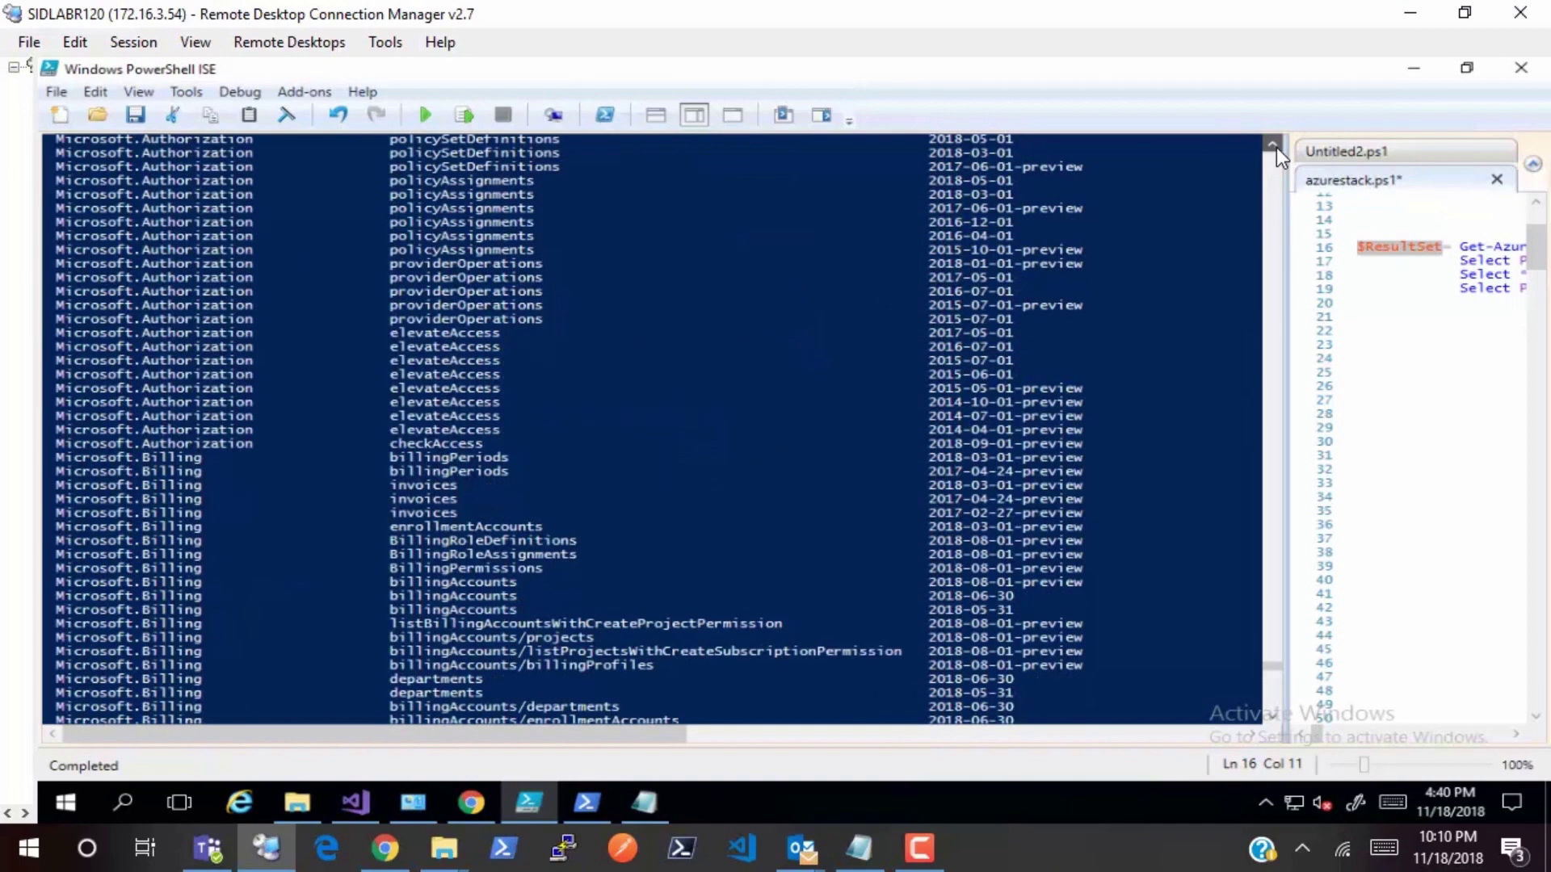
{"action": "left_click", "coordinate": [1276, 146]}
{"action": "left_click", "coordinate": [1275, 147]}
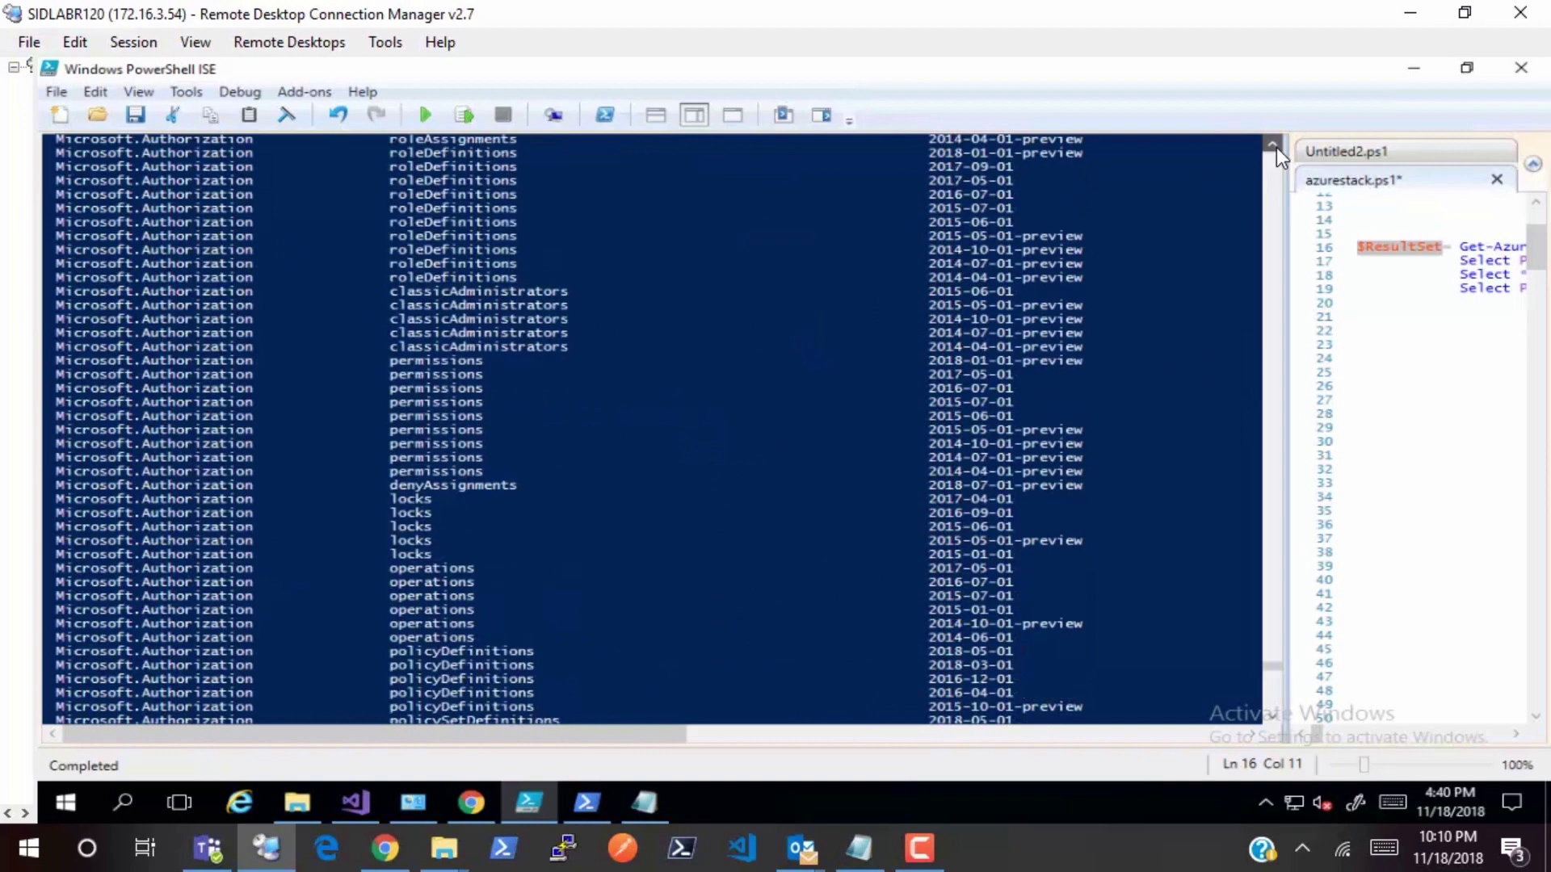
{"action": "left_click", "coordinate": [1275, 147]}
{"action": "scroll", "coordinate": [1277, 151], "scroll_direction": "up", "scroll_amount": 7}
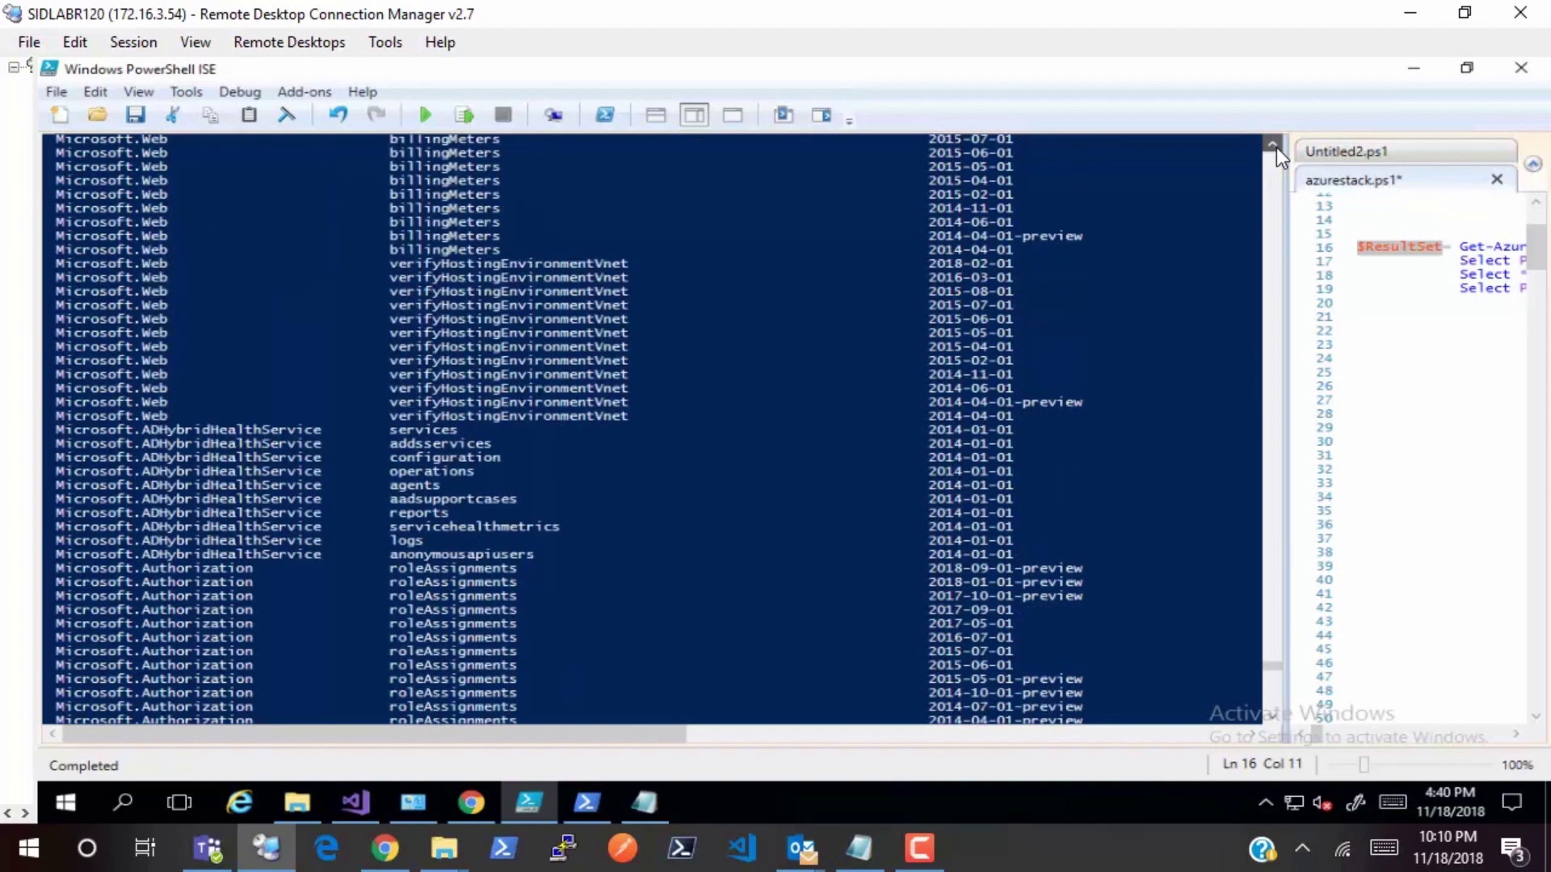
{"action": "scroll", "coordinate": [1277, 151], "scroll_direction": "up", "scroll_amount": 7}
{"action": "scroll", "coordinate": [1278, 151], "scroll_direction": "up", "scroll_amount": 6}
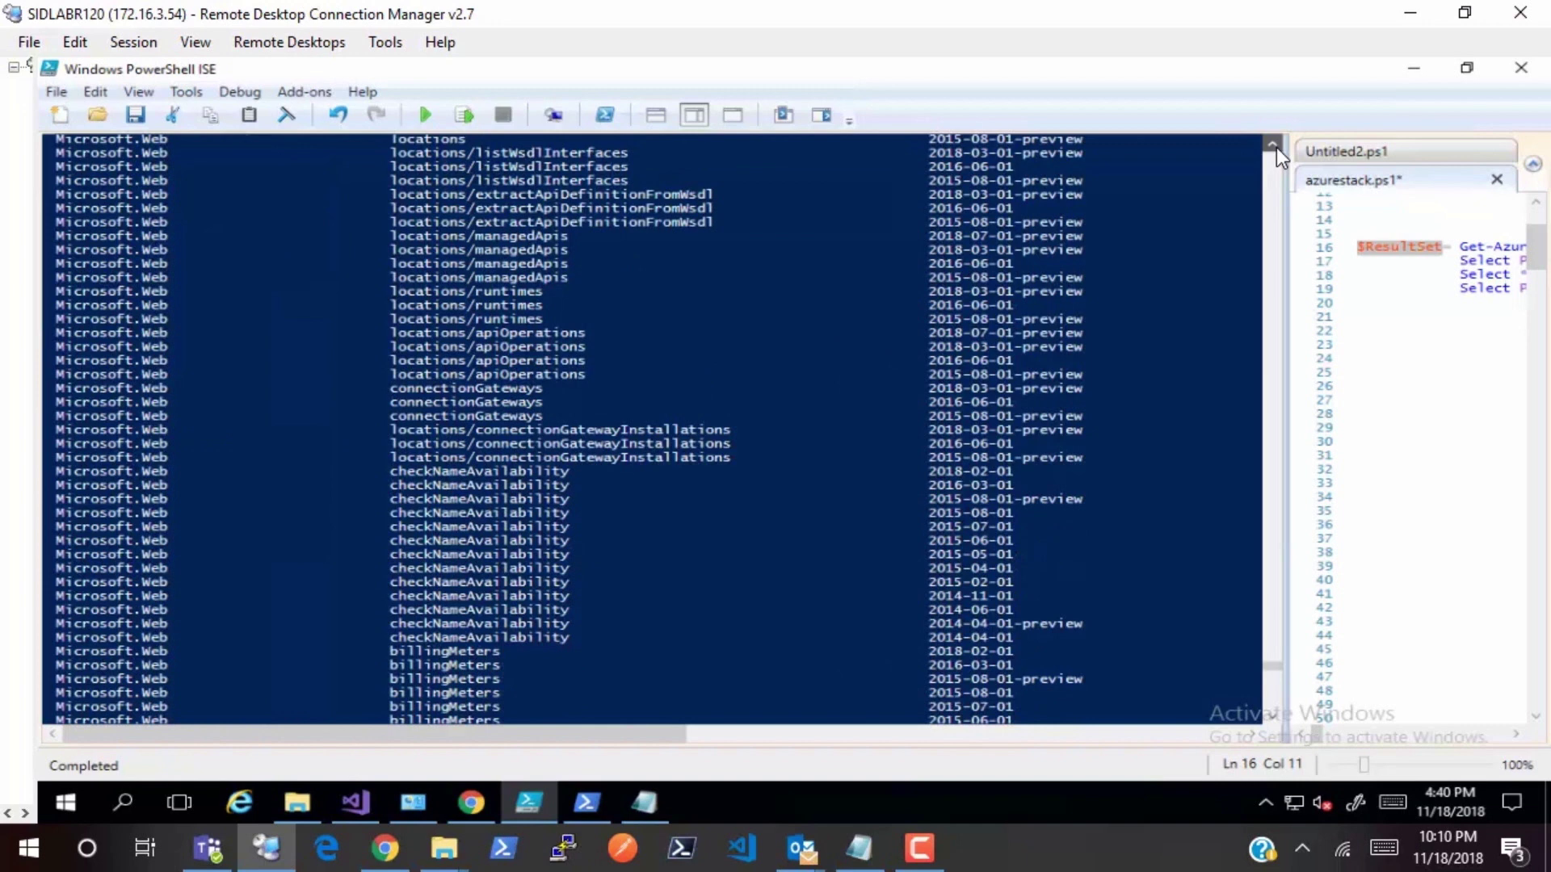
{"action": "scroll", "coordinate": [1277, 151], "scroll_direction": "up", "scroll_amount": 5}
{"action": "scroll", "coordinate": [1278, 150], "scroll_direction": "up", "scroll_amount": 7}
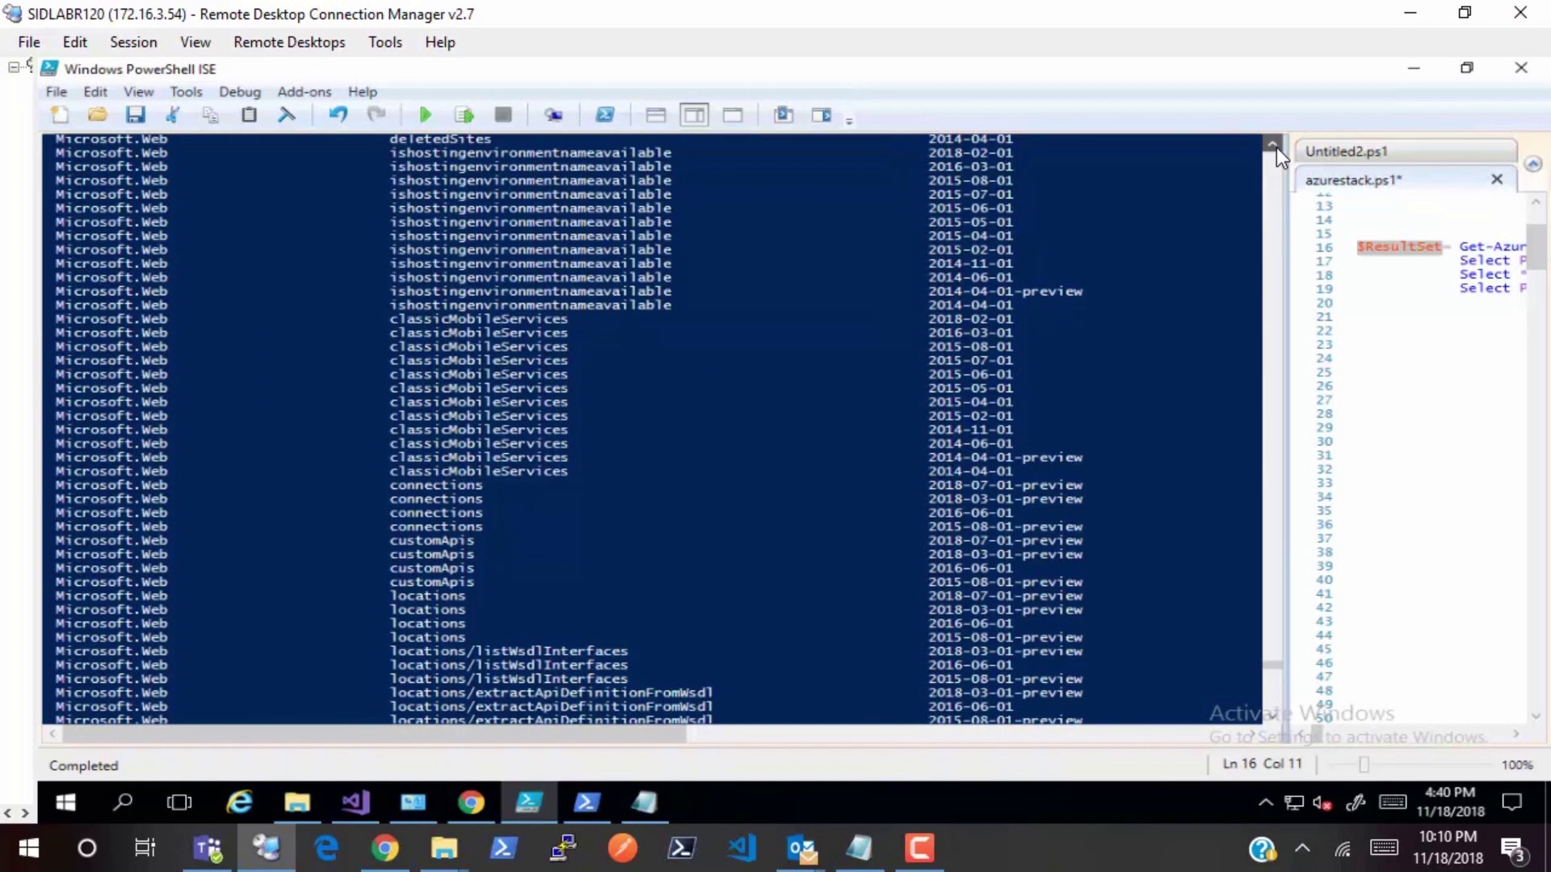
{"action": "scroll", "coordinate": [1278, 151], "scroll_direction": "up", "scroll_amount": 3}
{"action": "scroll", "coordinate": [1277, 150], "scroll_direction": "up", "scroll_amount": 9}
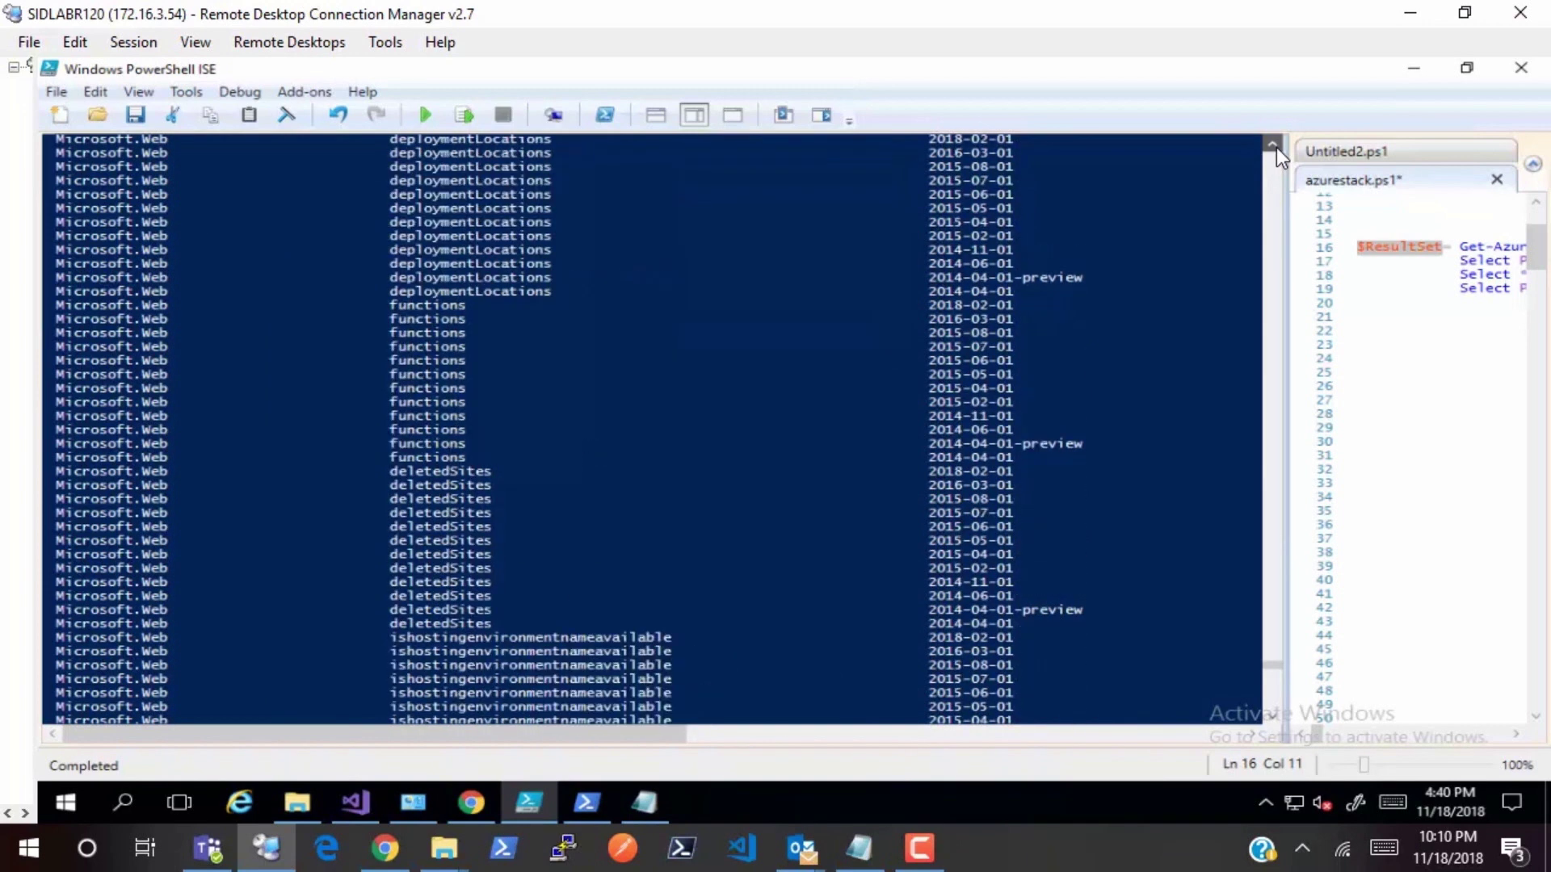
{"action": "scroll", "coordinate": [1278, 150], "scroll_direction": "up", "scroll_amount": 1}
{"action": "scroll", "coordinate": [1278, 150], "scroll_direction": "up", "scroll_amount": 15}
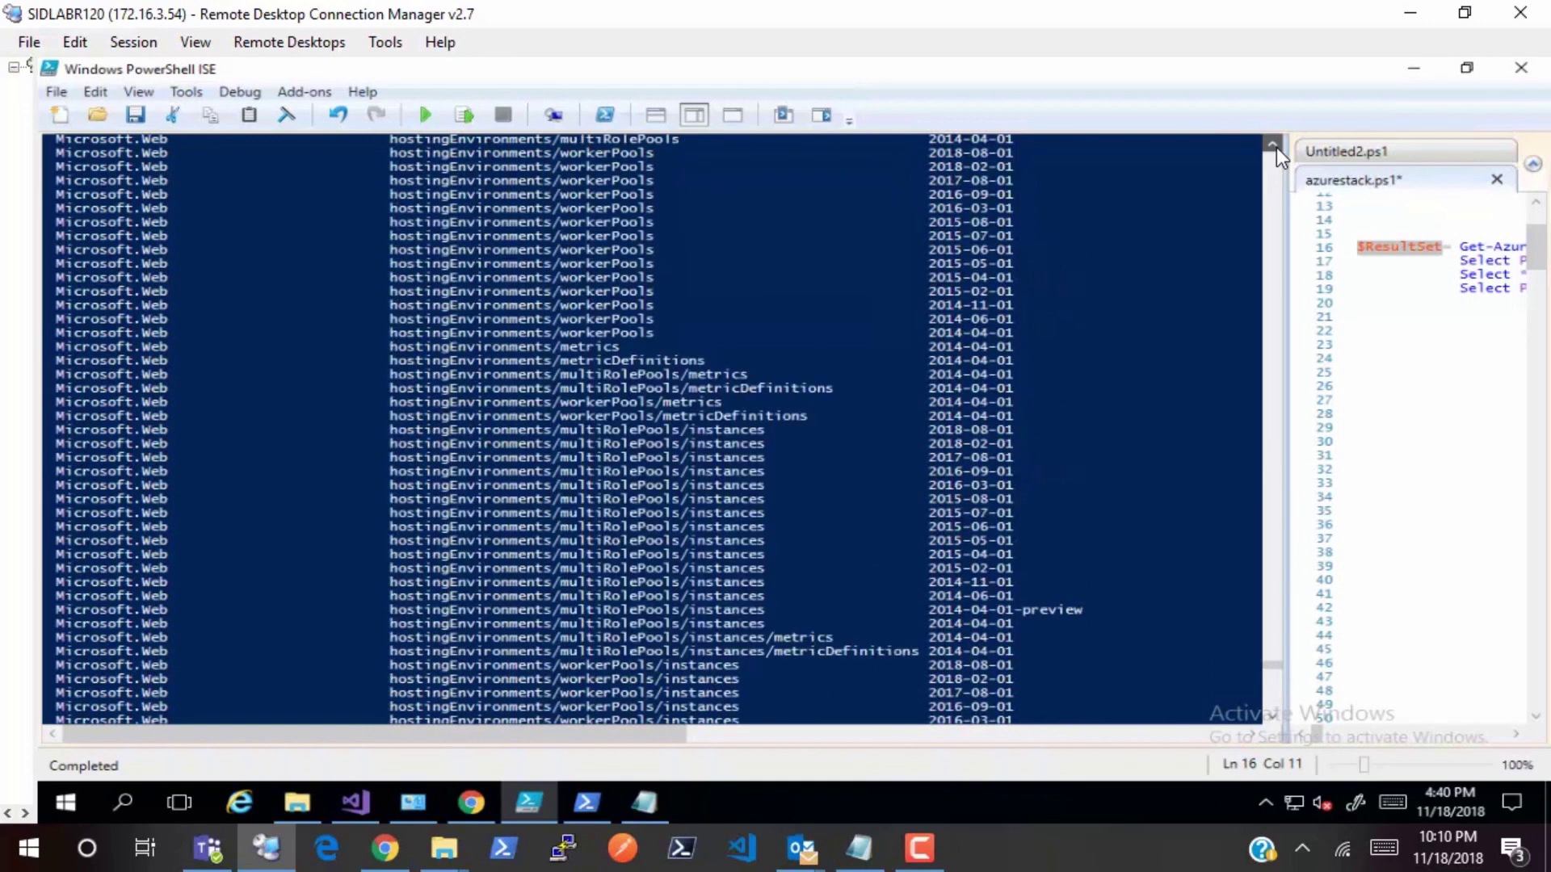
{"action": "left_click", "coordinate": [1277, 150]}
{"action": "left_click", "coordinate": [1277, 151]}
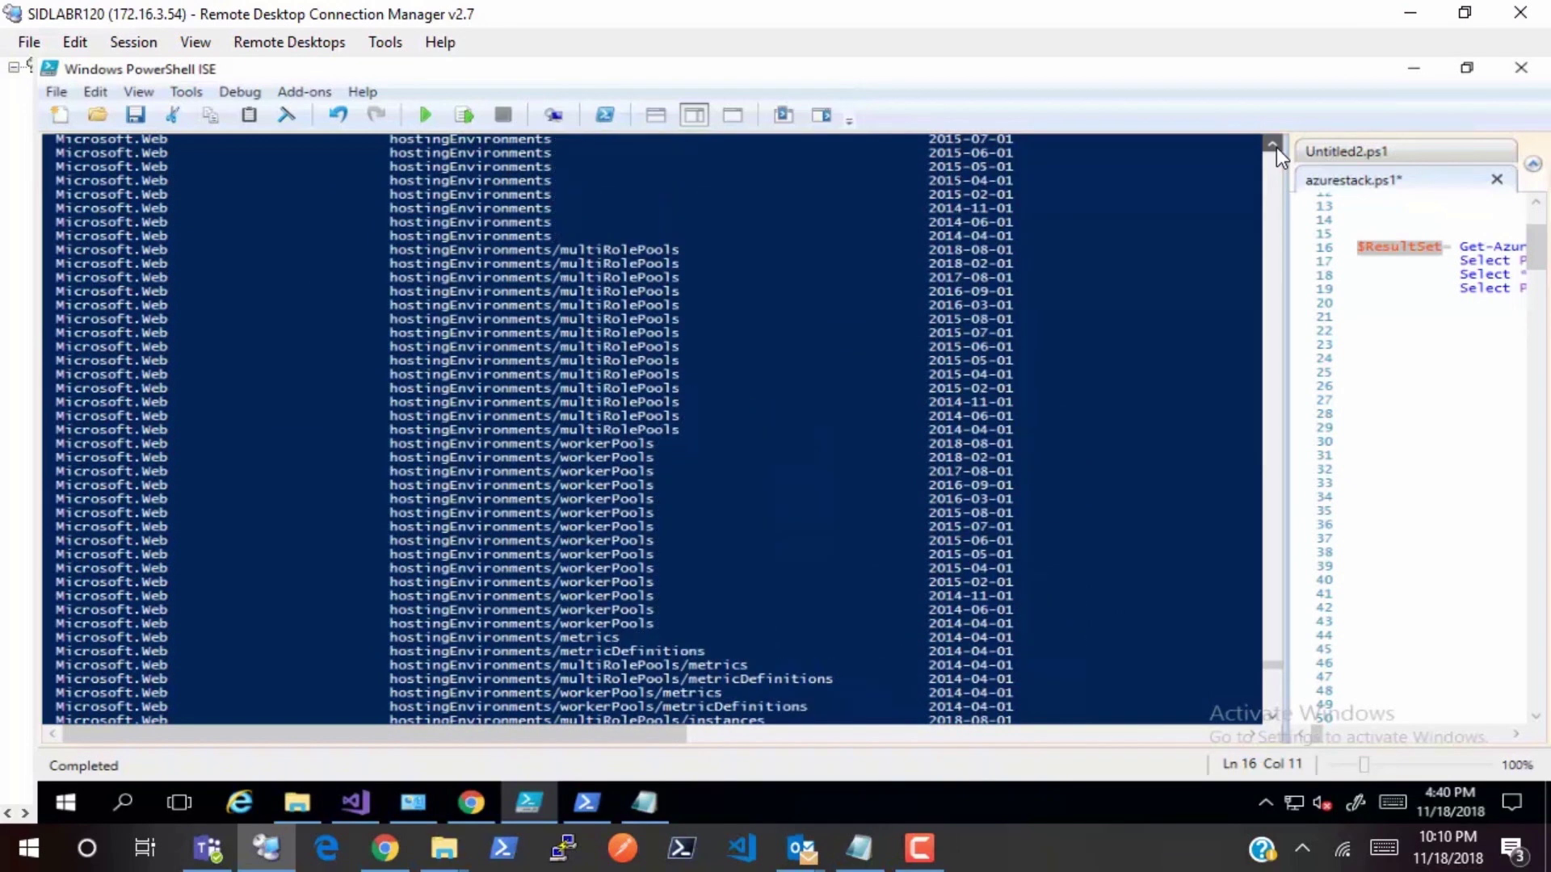
{"action": "left_click", "coordinate": [1277, 150]}
{"action": "left_click", "coordinate": [1278, 151]}
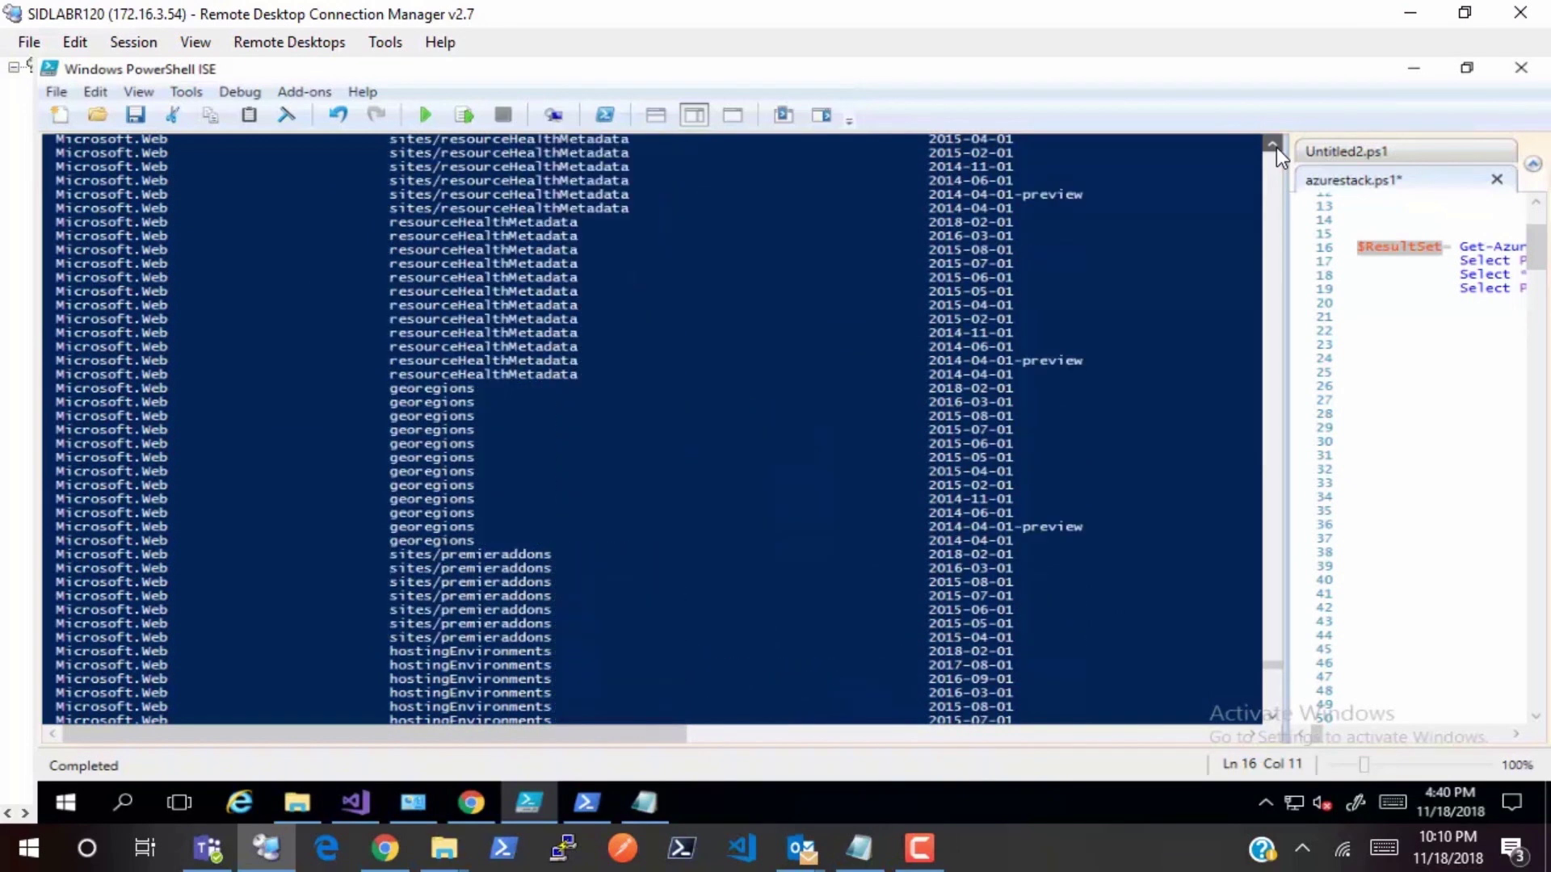
{"action": "left_click", "coordinate": [1278, 150]}
{"action": "left_click", "coordinate": [1277, 151]}
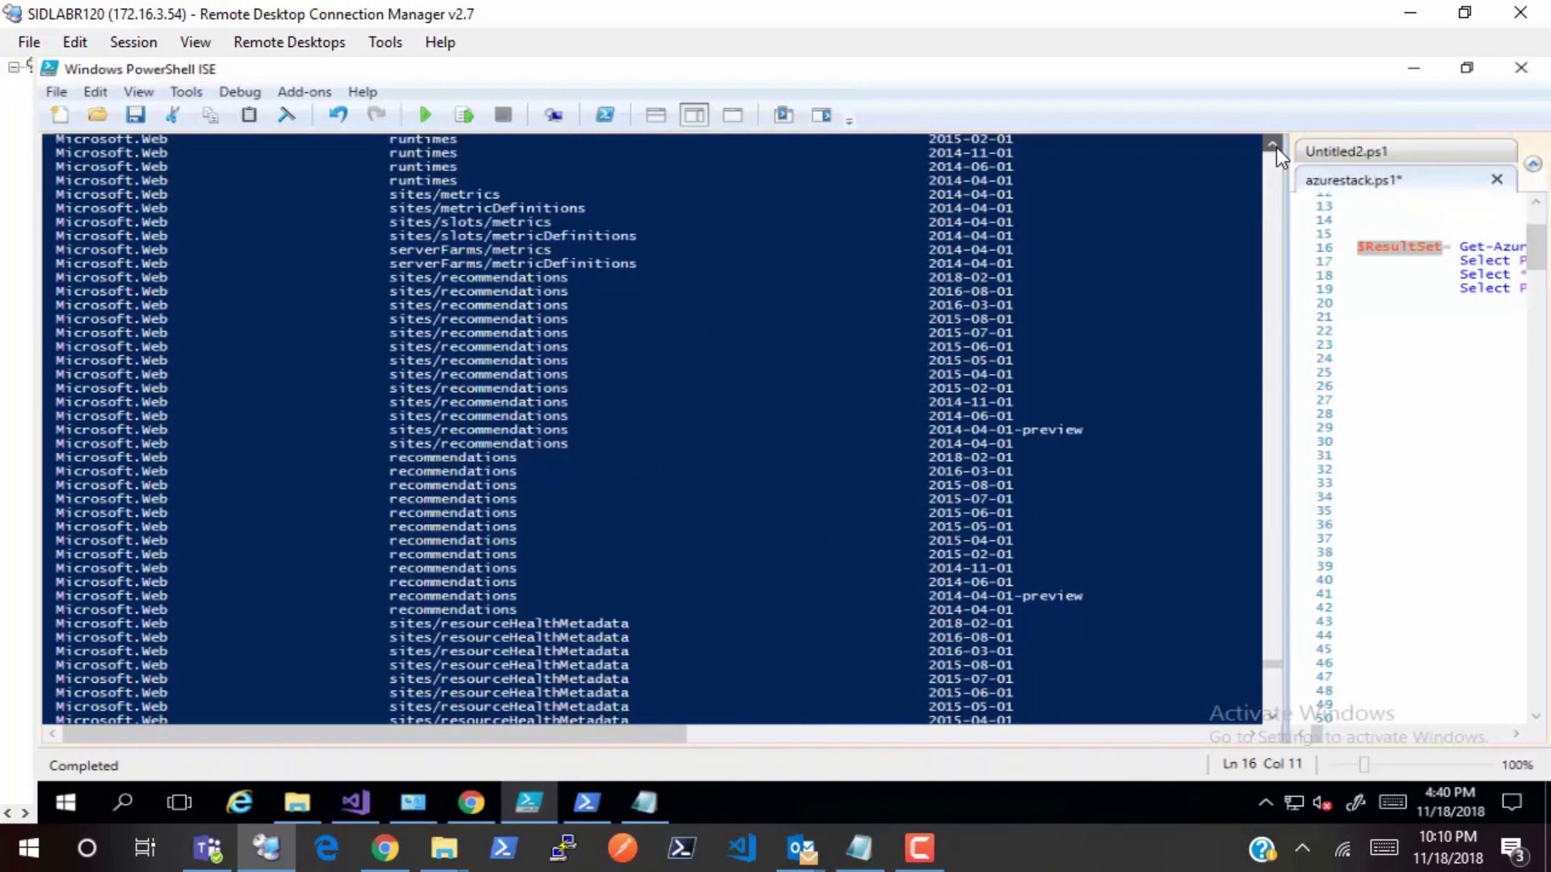